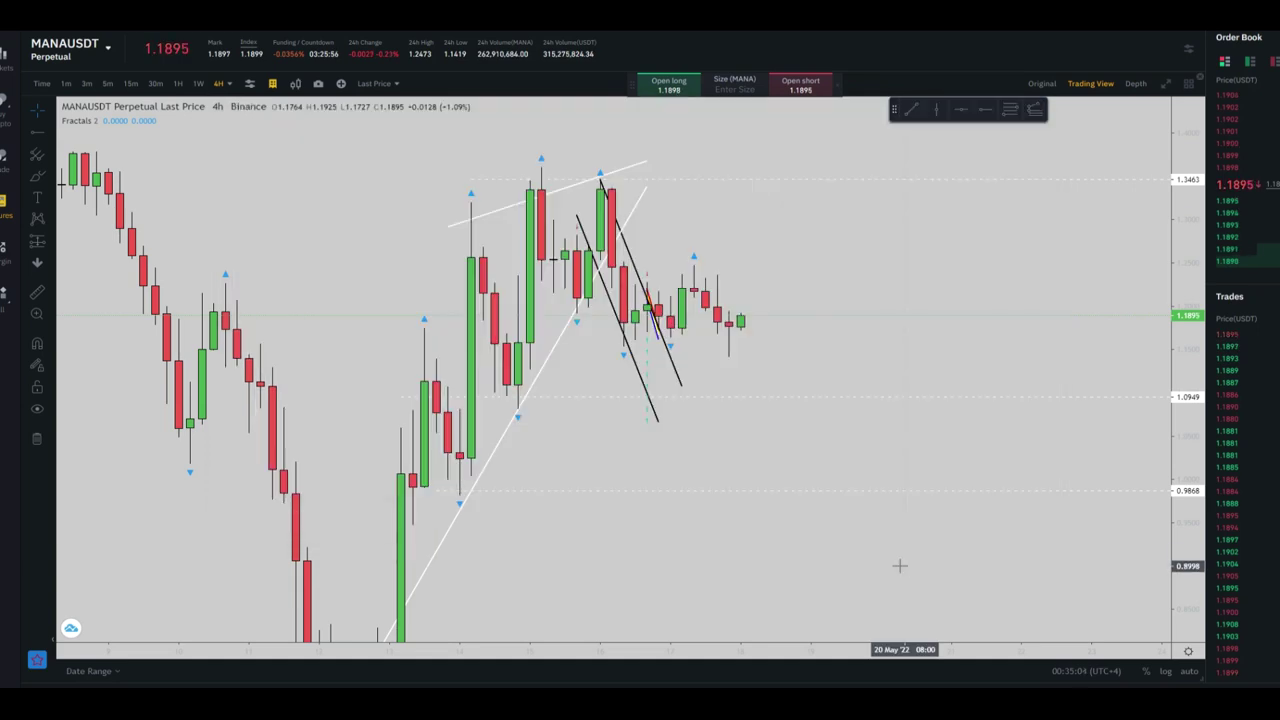
Switch the MANAUSDT chart to the 1-hour timeframe and examine the black descending channel
{"action": "left_click_drag", "start_coordinate": [1186, 396], "coordinate": [1184, 475]}
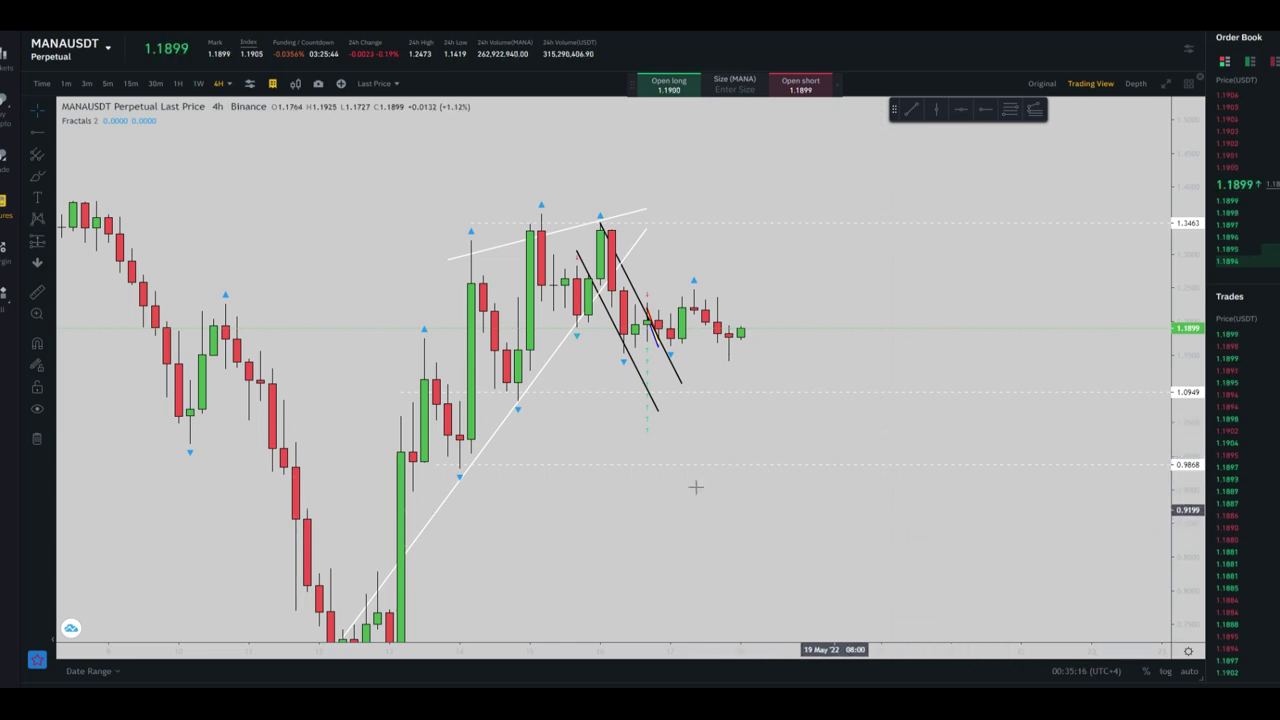
{"action": "left_click_drag", "start_coordinate": [751, 529], "coordinate": [831, 529]}
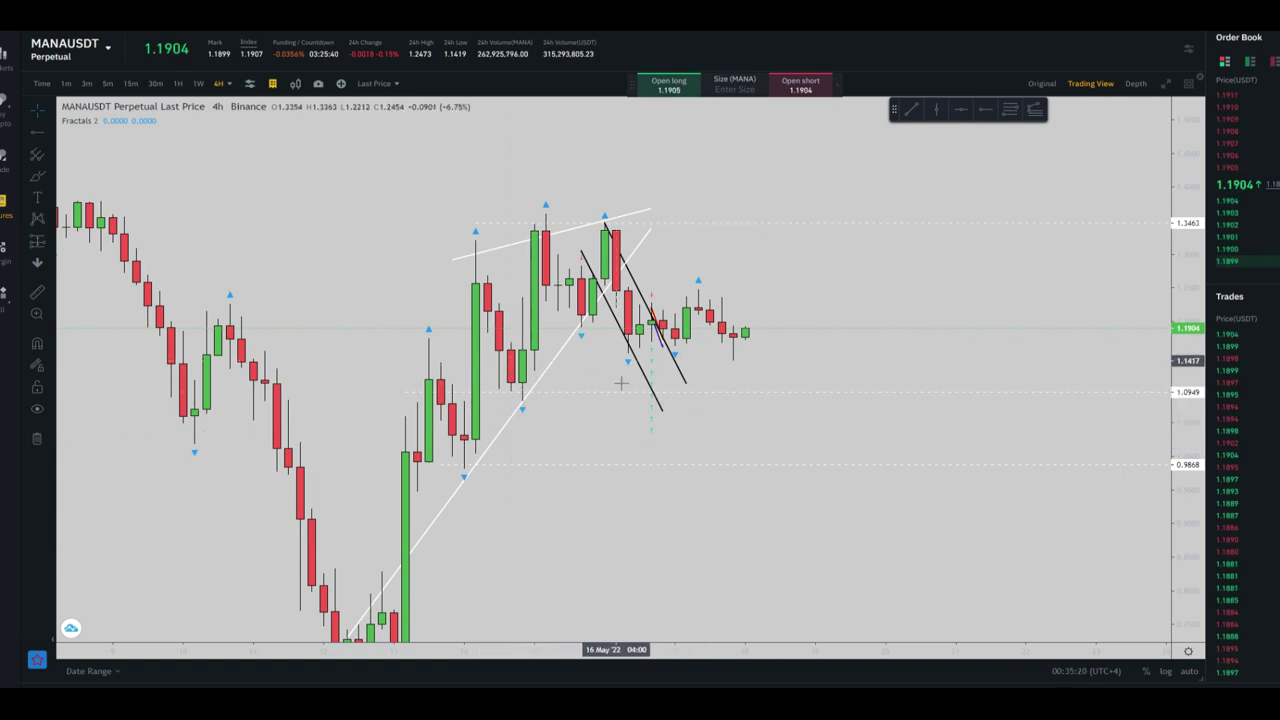
{"action": "left_click_drag", "start_coordinate": [643, 517], "coordinate": [680, 477]}
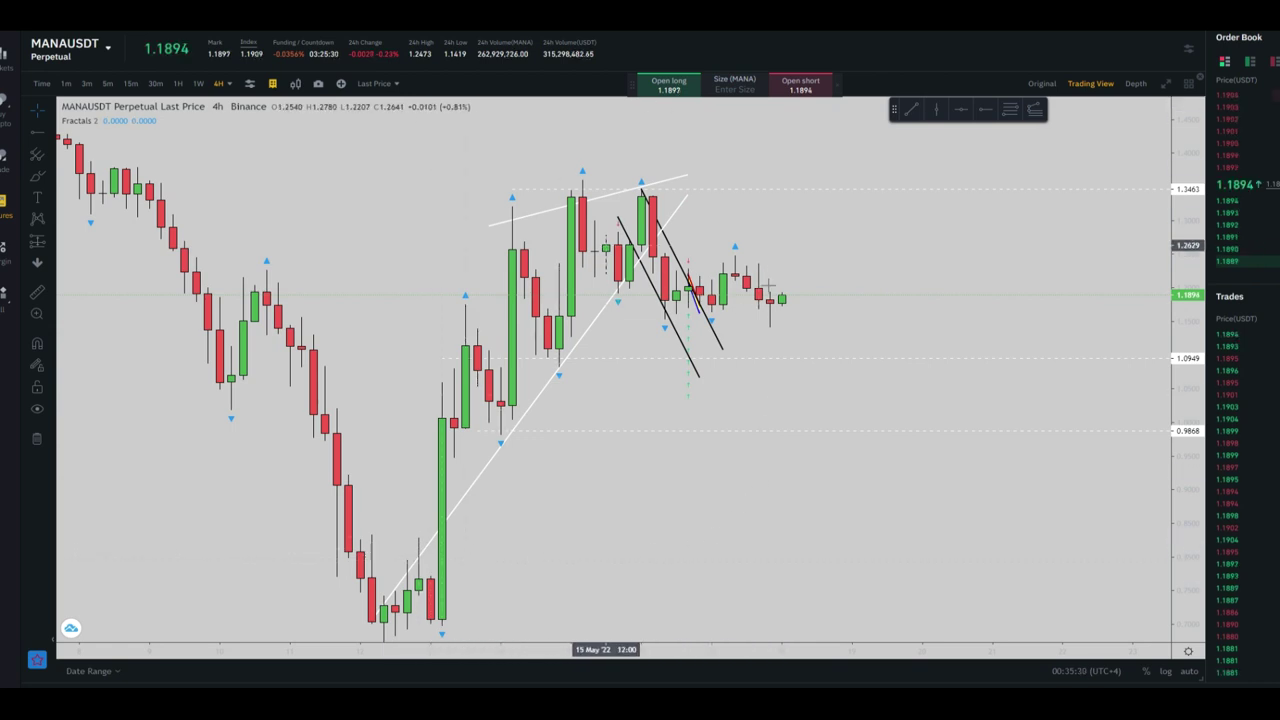
{"action": "left_click_drag", "start_coordinate": [364, 262], "coordinate": [334, 298]}
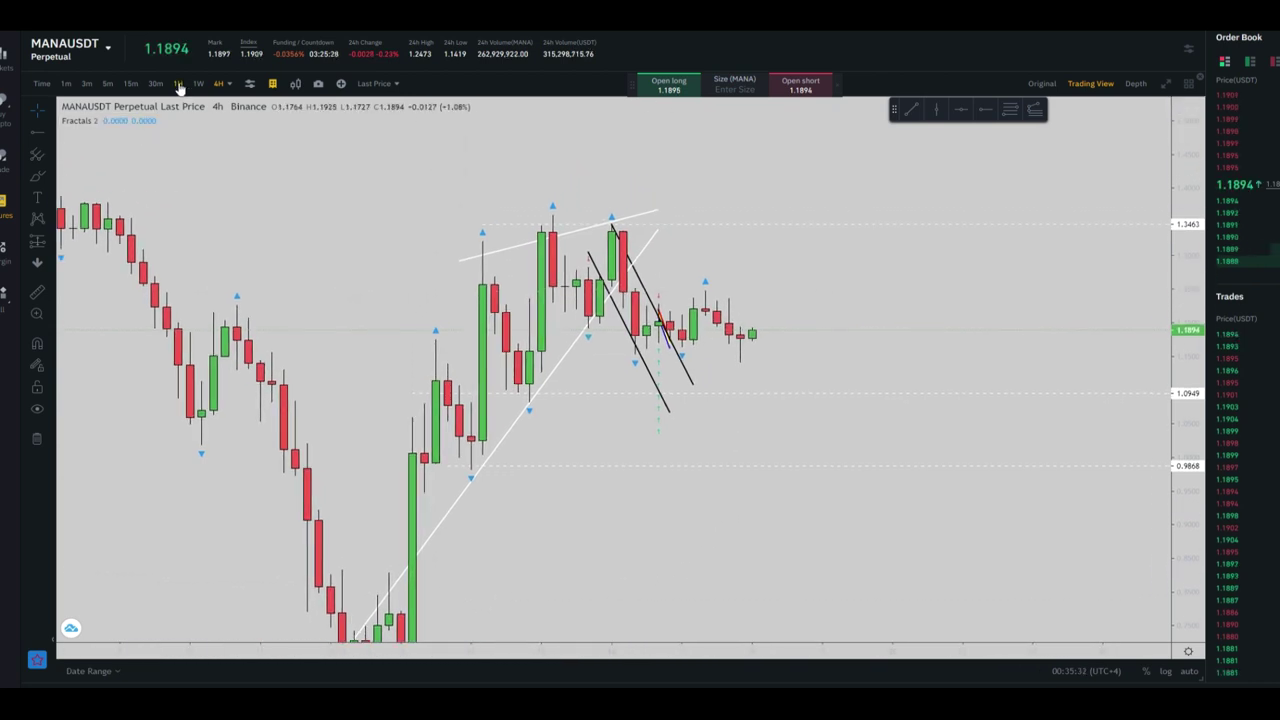
{"action": "left_click", "coordinate": [178, 84]}
{"action": "left_click_drag", "start_coordinate": [1182, 590], "coordinate": [1180, 330]}
{"action": "left_click_drag", "start_coordinate": [815, 405], "coordinate": [952, 512]}
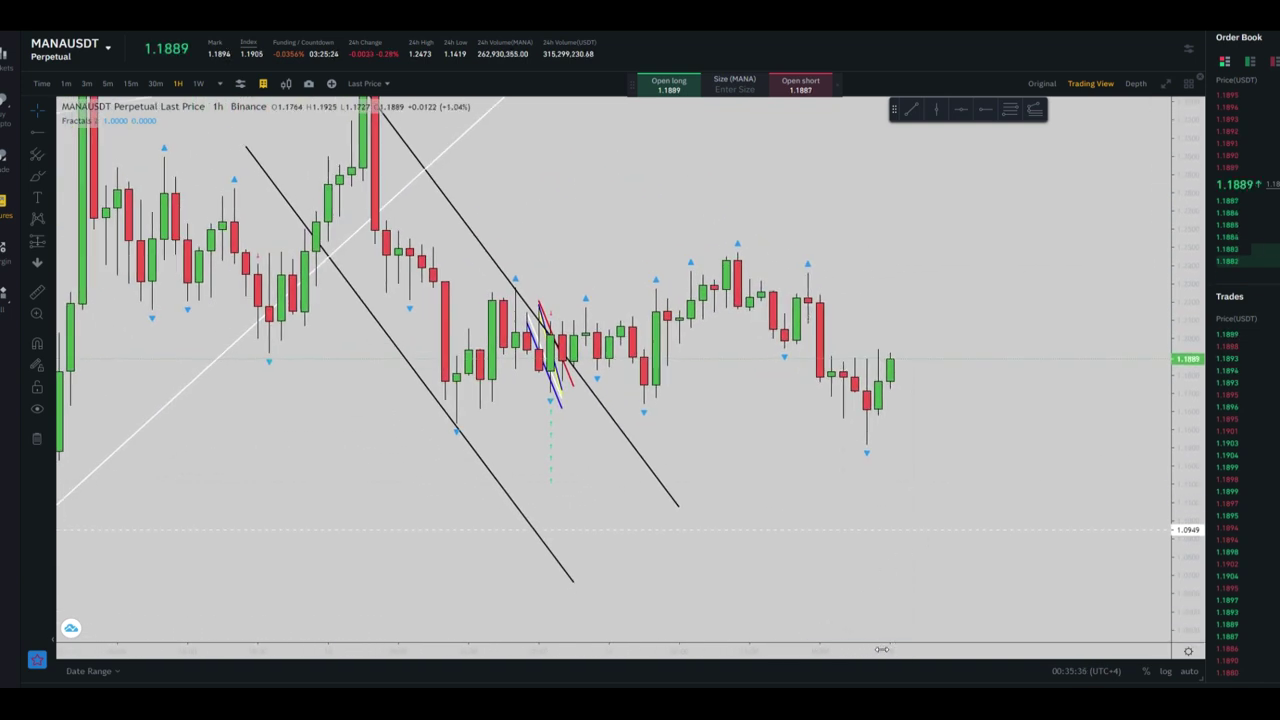
{"action": "left_click_drag", "start_coordinate": [837, 652], "coordinate": [879, 655]}
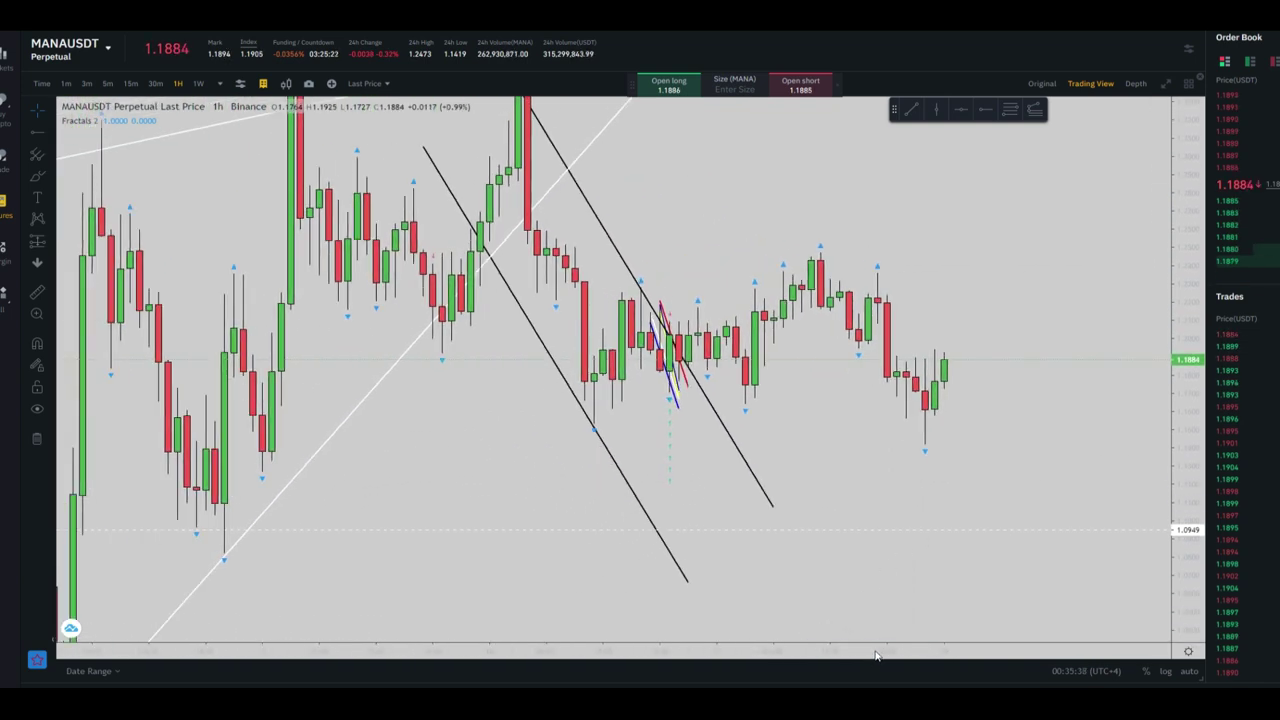
{"action": "left_click_drag", "start_coordinate": [855, 438], "coordinate": [898, 484]}
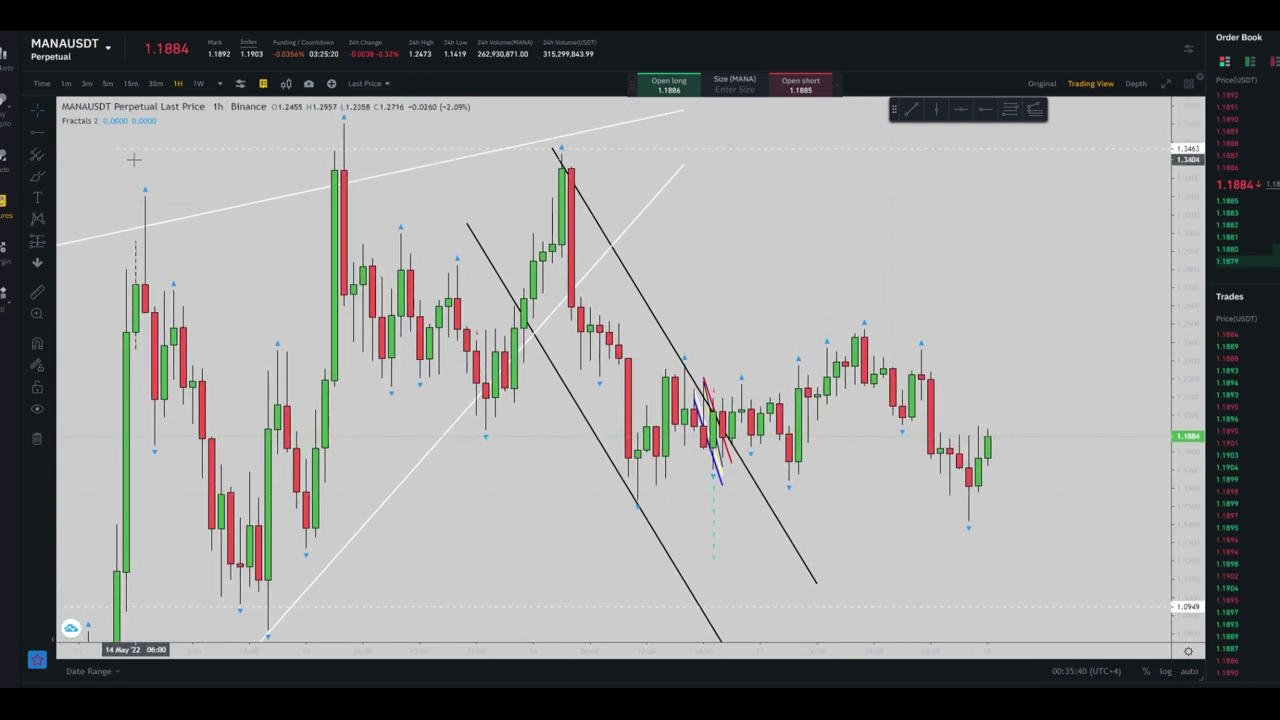
Place a horizontal ray at about 1.2127 starting from 15 May 11:00
{"action": "left_click", "coordinate": [42, 137]}
{"action": "left_click", "coordinate": [410, 392]}
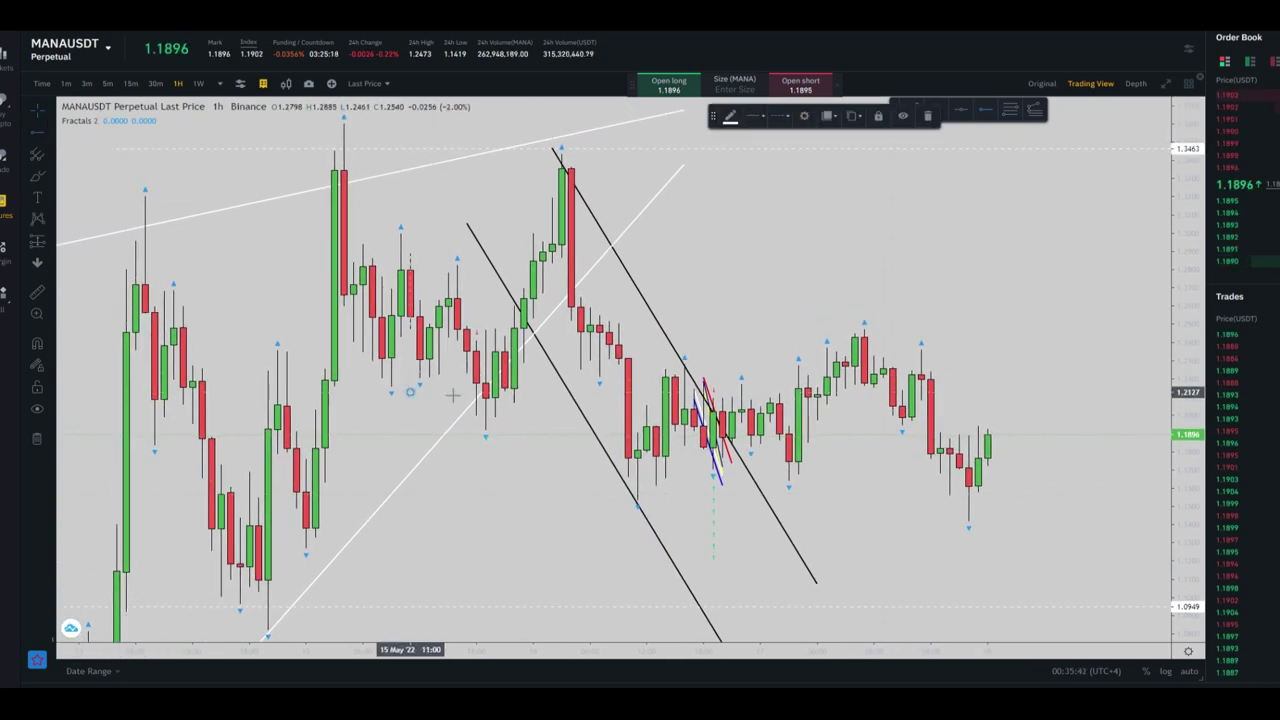
Trace the zigzag decline inside the black descending channel with a four-point path, and delete the path
{"action": "left_click", "coordinate": [51, 134]}
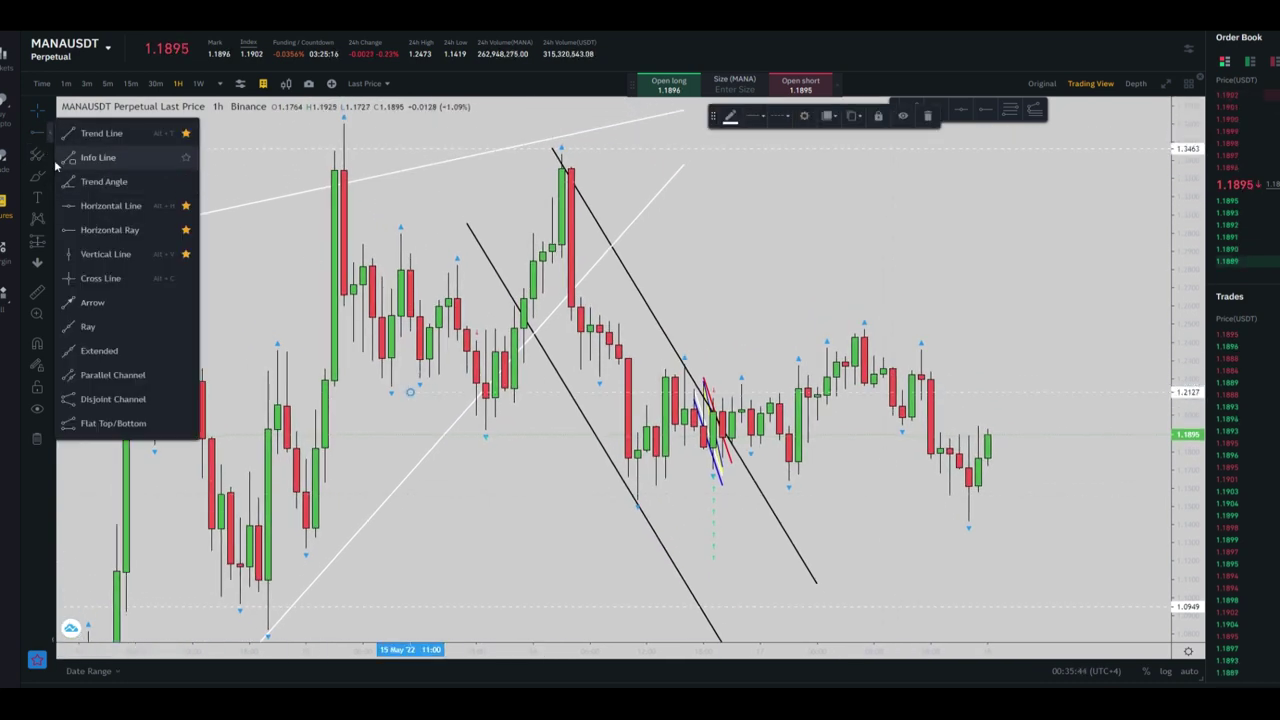
{"action": "left_click", "coordinate": [44, 156]}
{"action": "left_click", "coordinate": [50, 156]}
{"action": "left_click", "coordinate": [51, 178]}
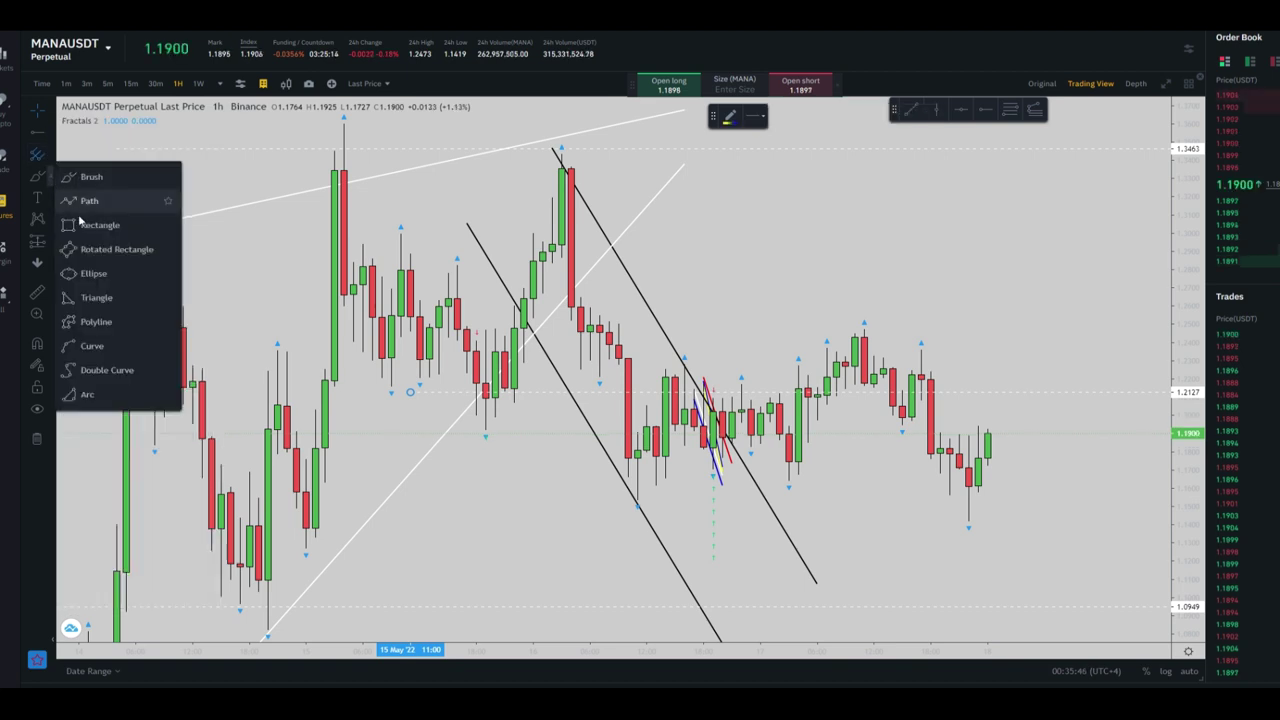
{"action": "left_click", "coordinate": [85, 204]}
{"action": "left_click", "coordinate": [552, 159]}
{"action": "left_click", "coordinate": [637, 500]}
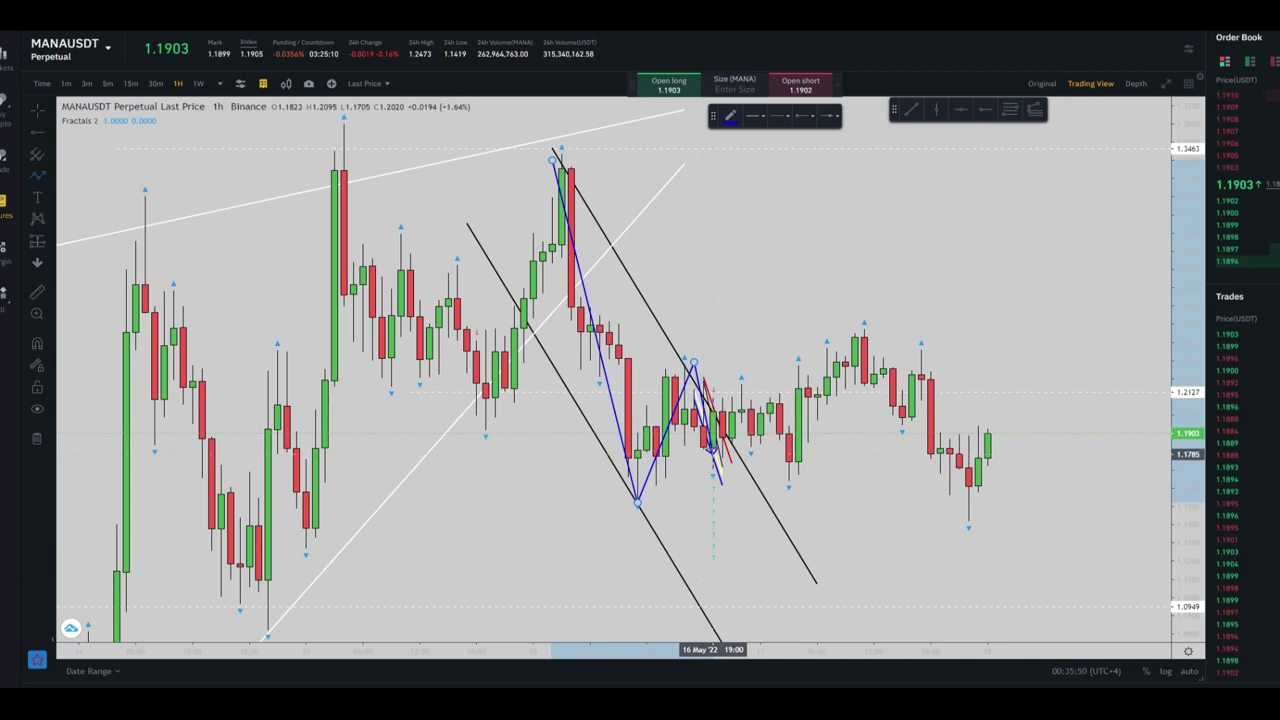
{"action": "double_click", "coordinate": [713, 447]}
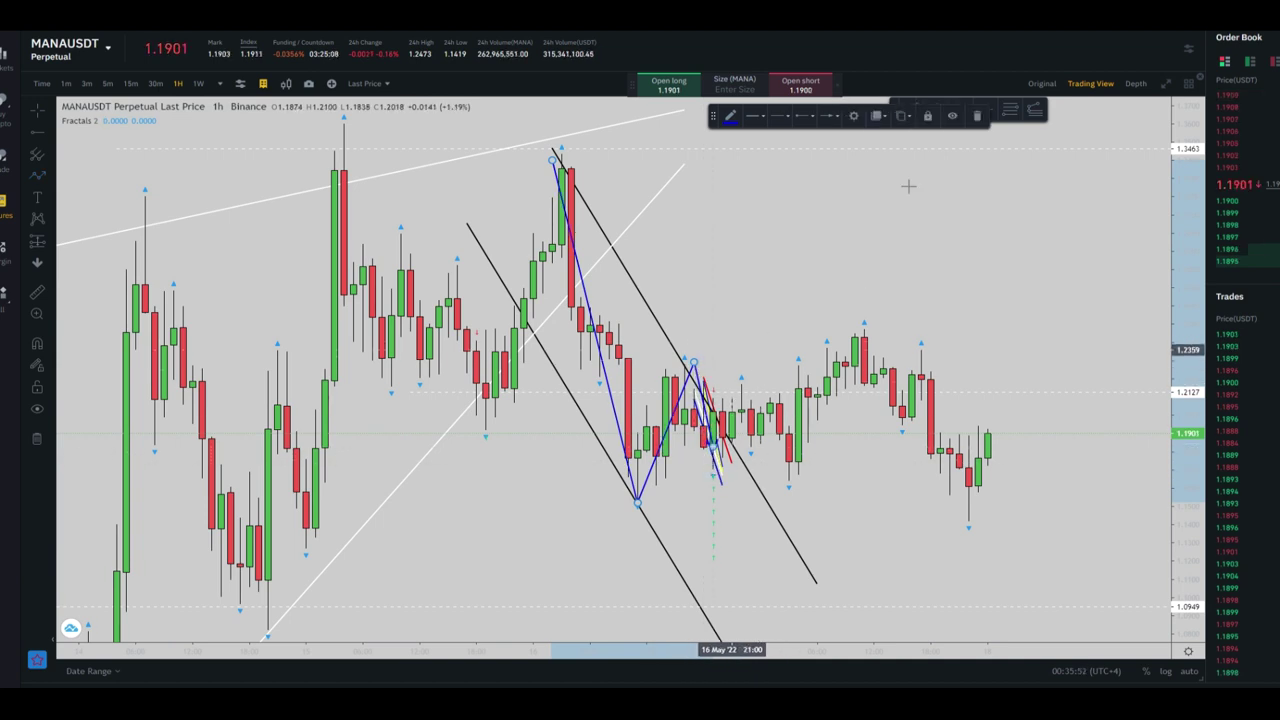
{"action": "left_click", "coordinate": [977, 115]}
Draw two downward path arrows, one from the 16 May peak to the following low, one along the smaller drop on 15 May
{"action": "left_click_drag", "start_coordinate": [903, 309], "coordinate": [920, 245]}
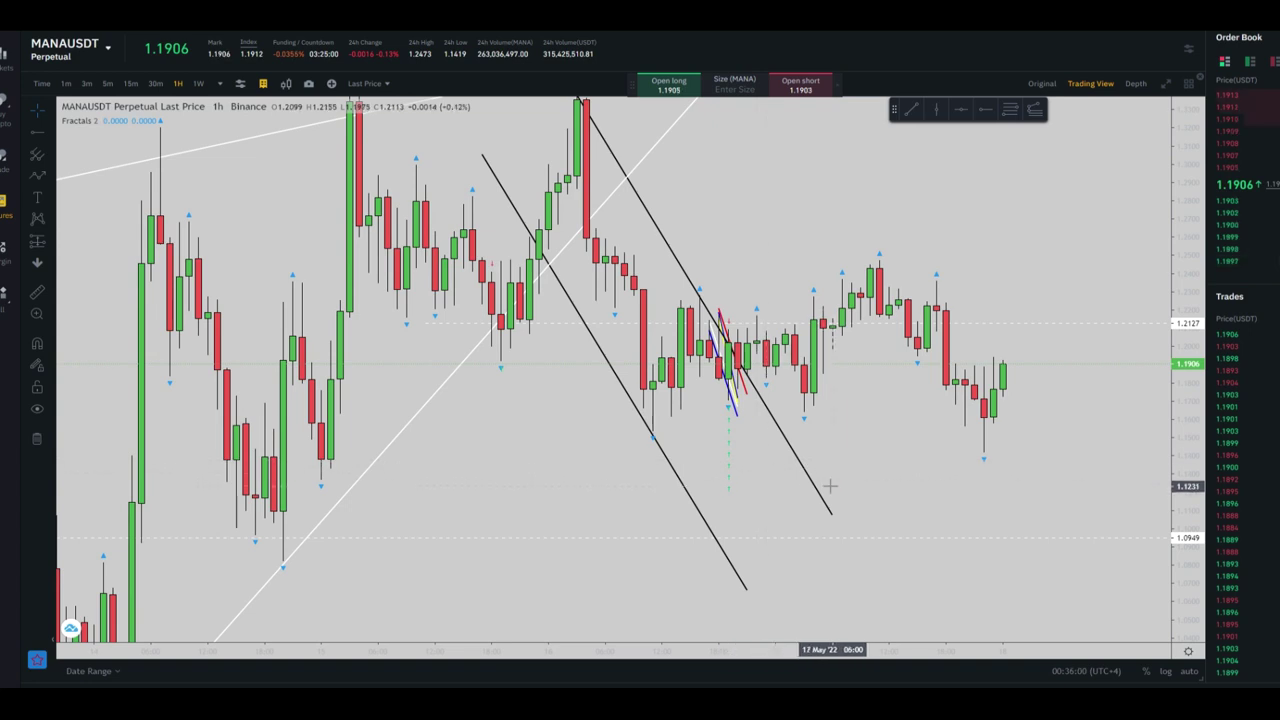
{"action": "left_click_drag", "start_coordinate": [757, 243], "coordinate": [751, 291]}
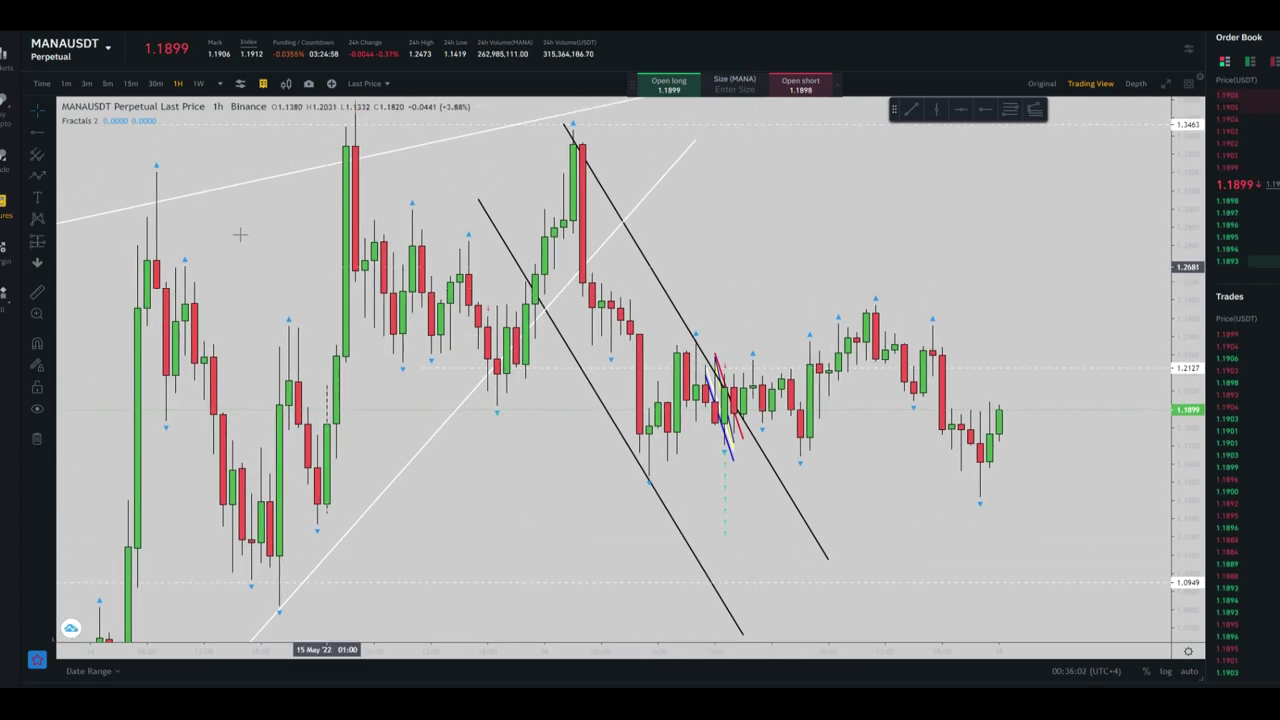
{"action": "left_click", "coordinate": [39, 177]}
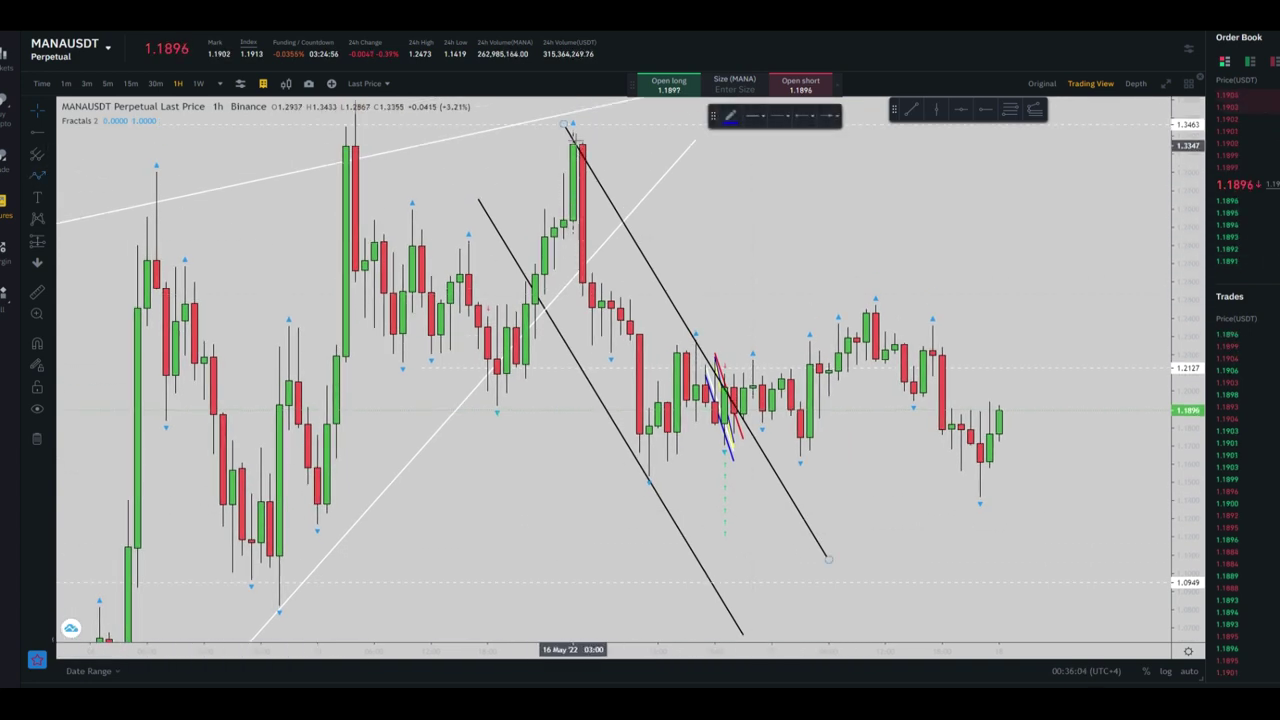
{"action": "left_click", "coordinate": [572, 132]}
{"action": "left_click", "coordinate": [649, 470]}
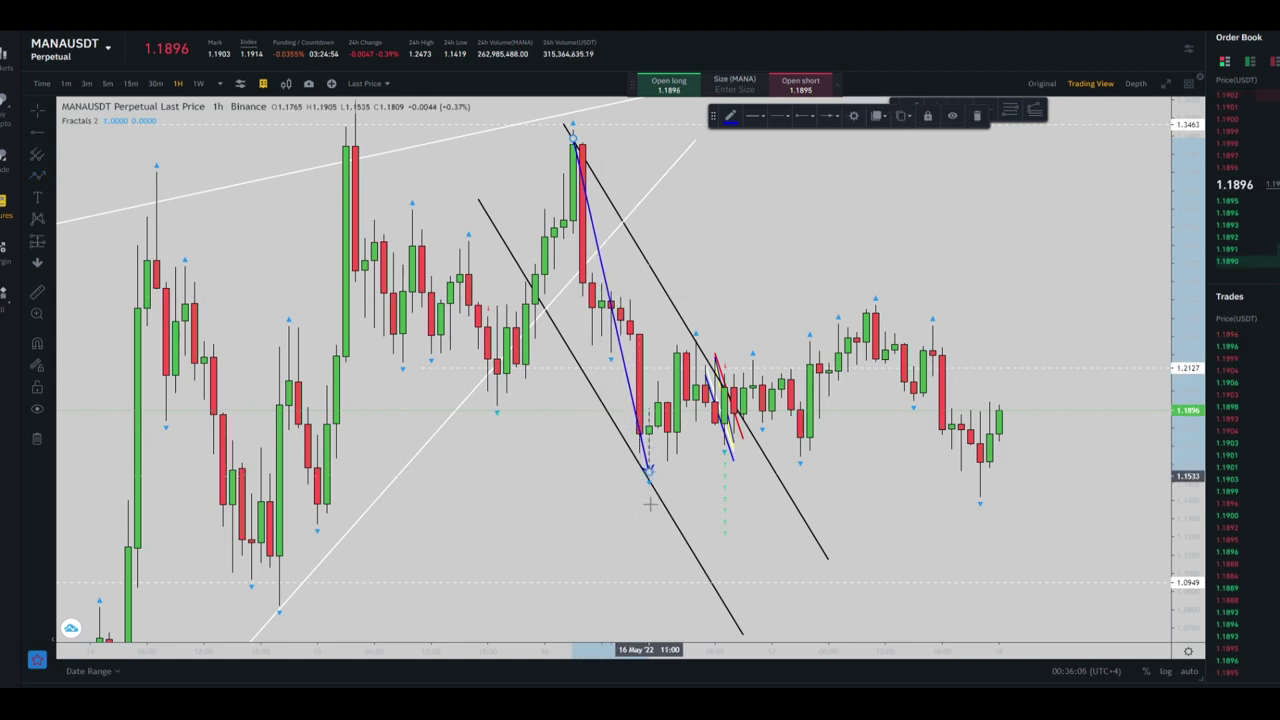
{"action": "left_click", "coordinate": [39, 177]}
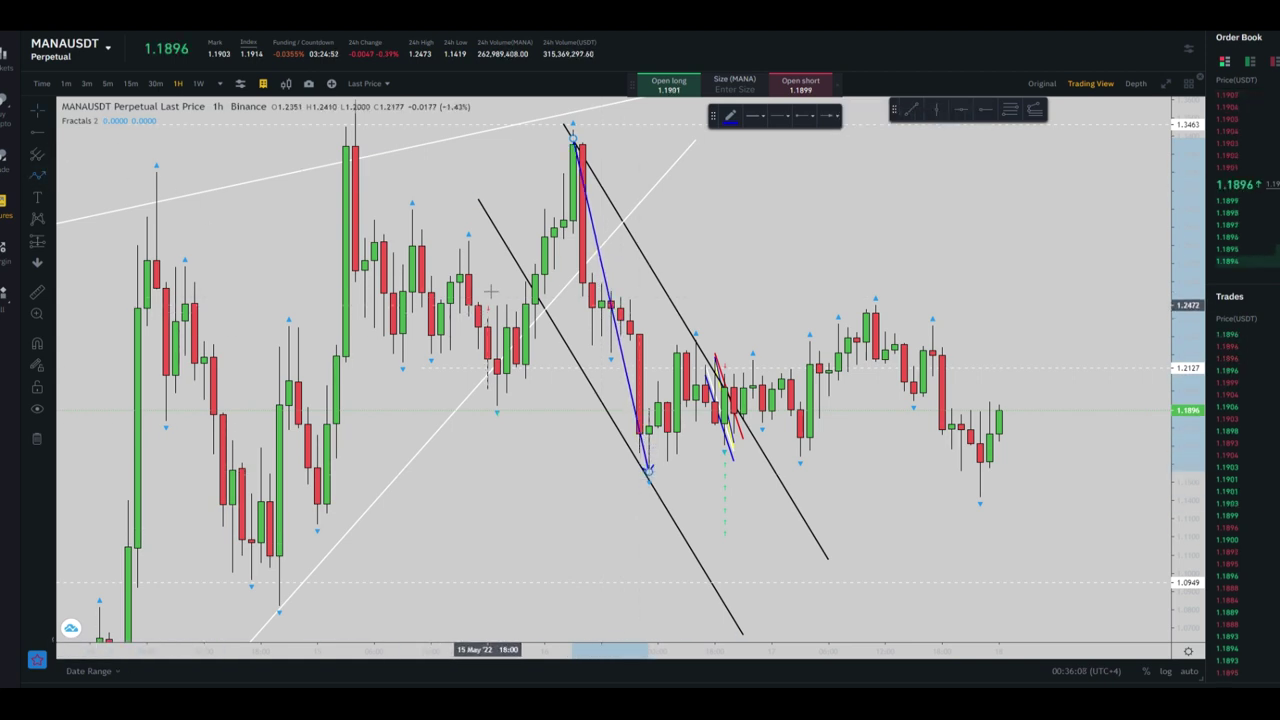
{"action": "left_click", "coordinate": [467, 240]}
{"action": "left_click", "coordinate": [506, 410]}
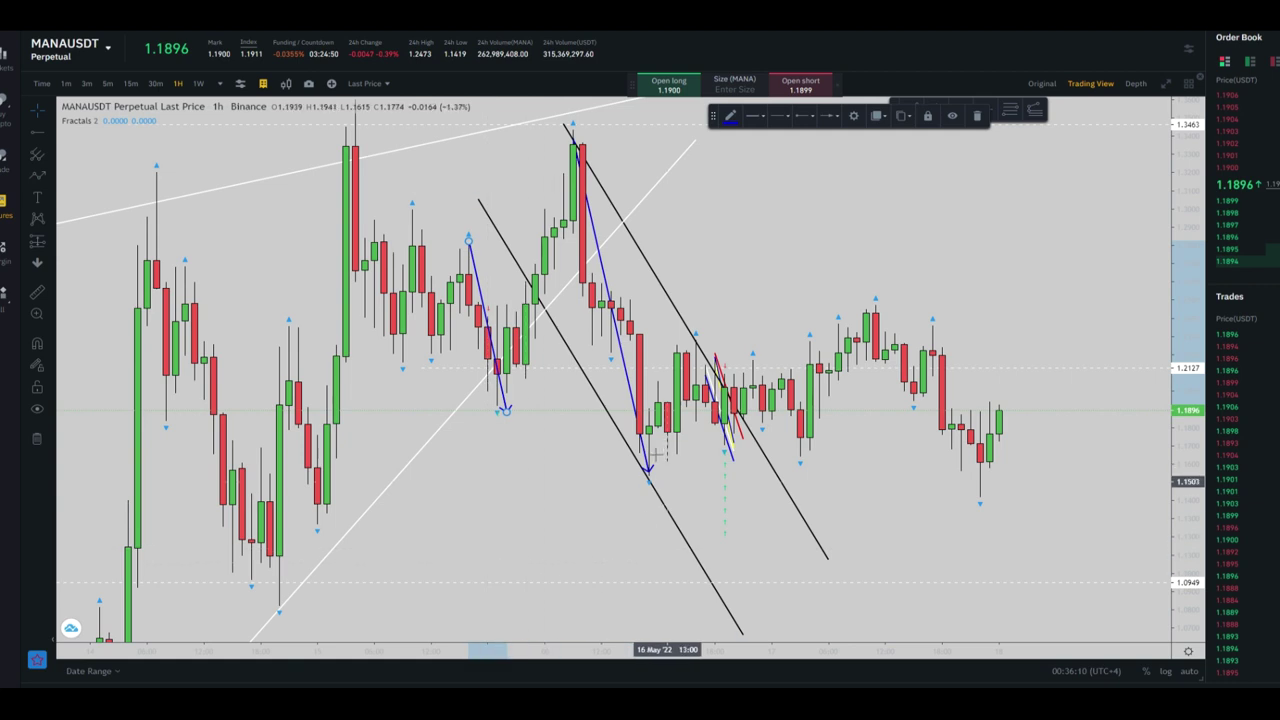
Delete both downward path arrows from the chart
{"action": "left_click", "coordinate": [977, 115]}
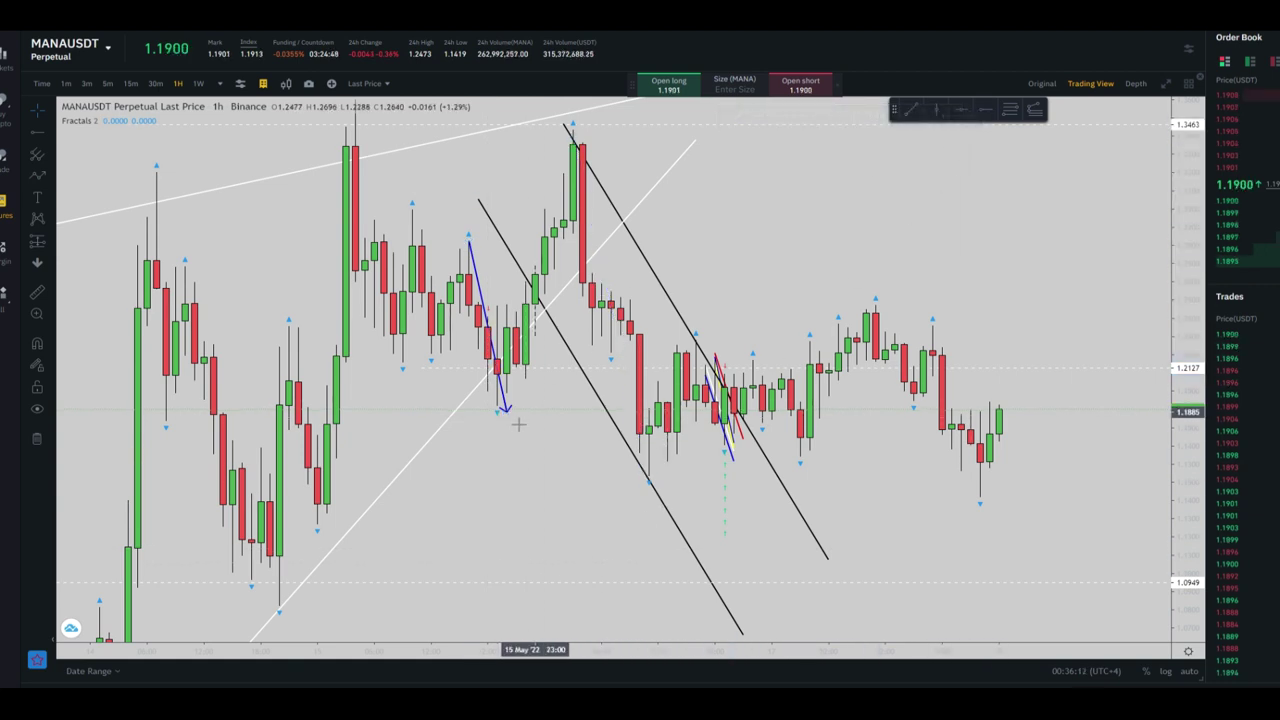
{"action": "left_click", "coordinate": [505, 407]}
{"action": "left_click", "coordinate": [976, 116]}
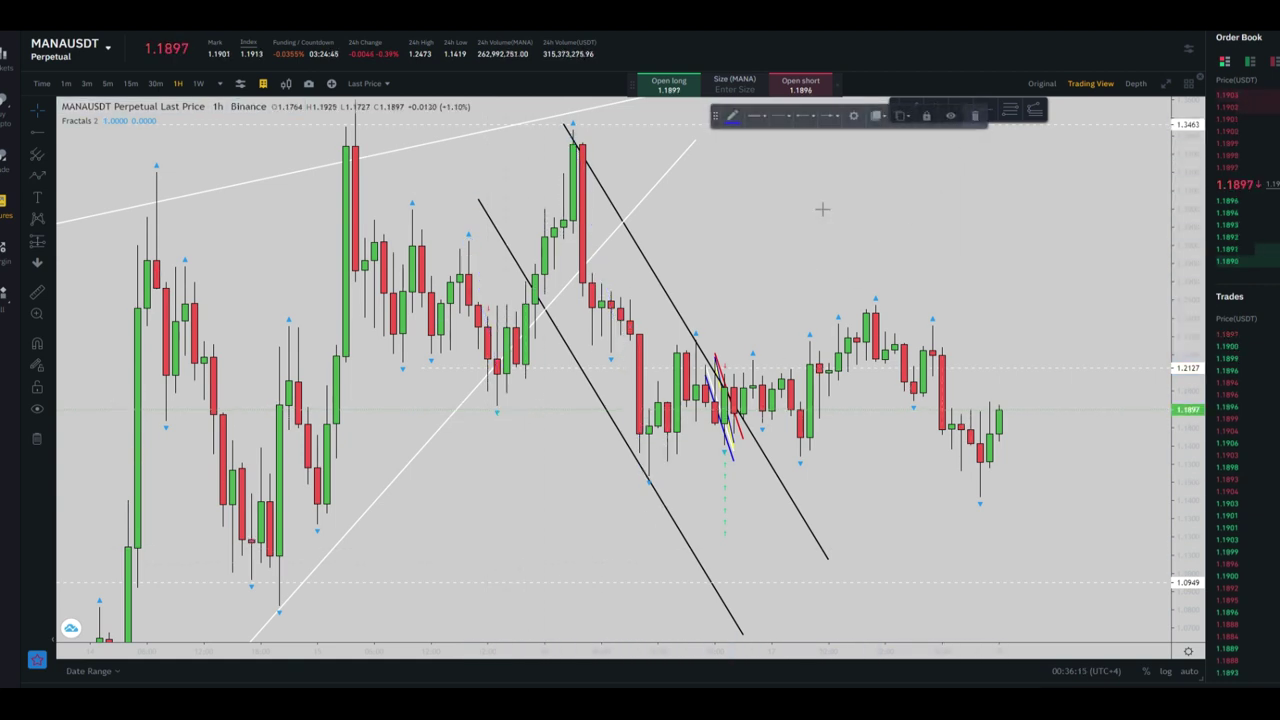
Highlight the small coloured channel lines on 16 May with a rectangle from about 1.2150 to 1.1603, and delete it
{"action": "left_click", "coordinate": [48, 183]}
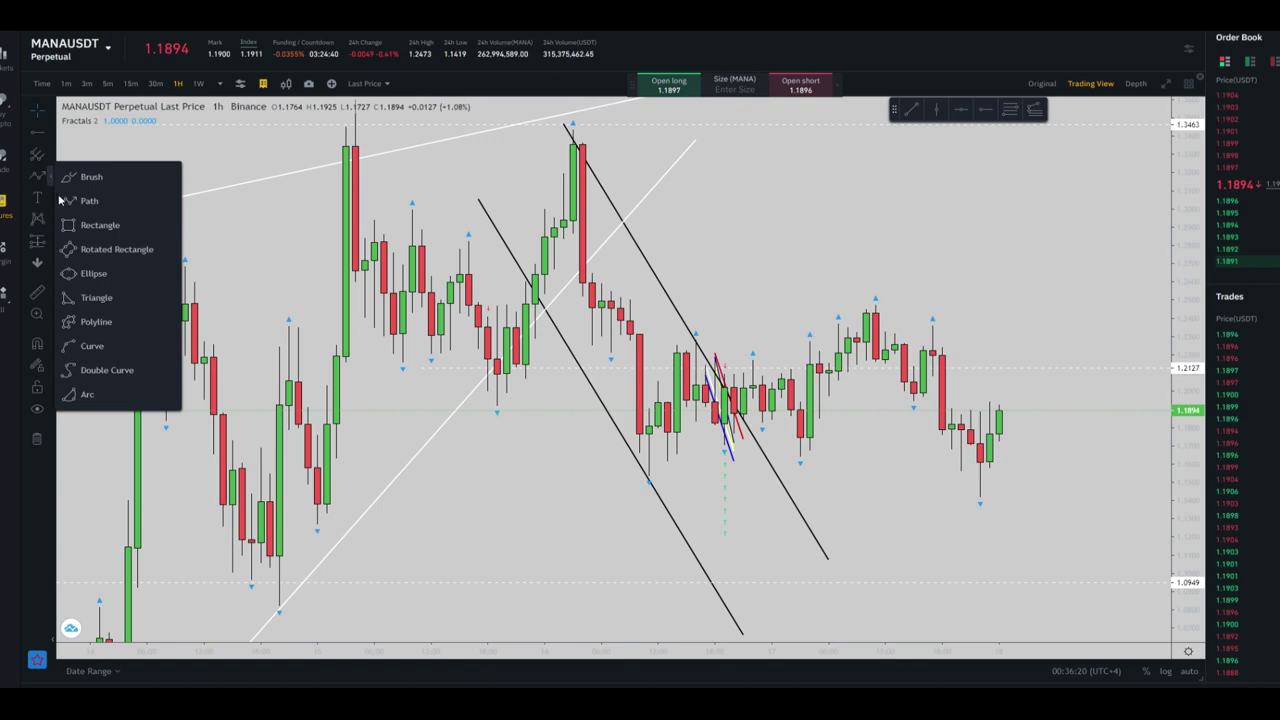
{"action": "left_click", "coordinate": [95, 224]}
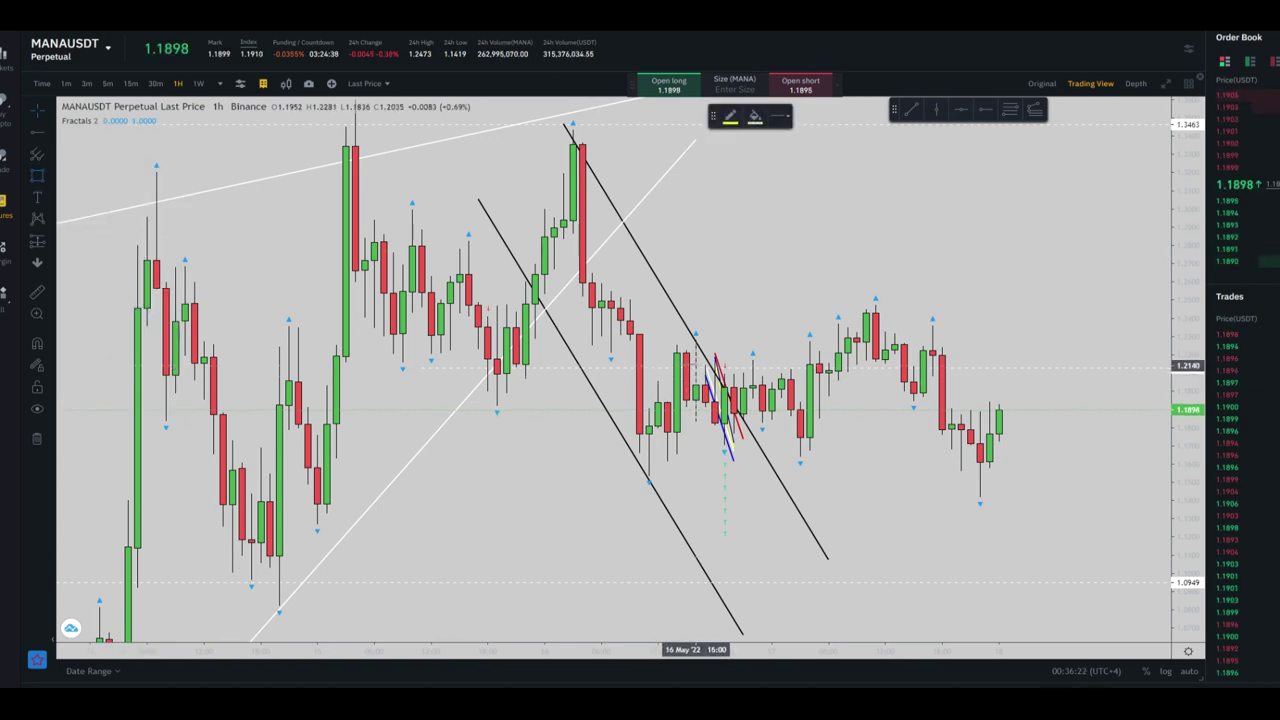
{"action": "left_click_drag", "start_coordinate": [686, 364], "coordinate": [743, 463]}
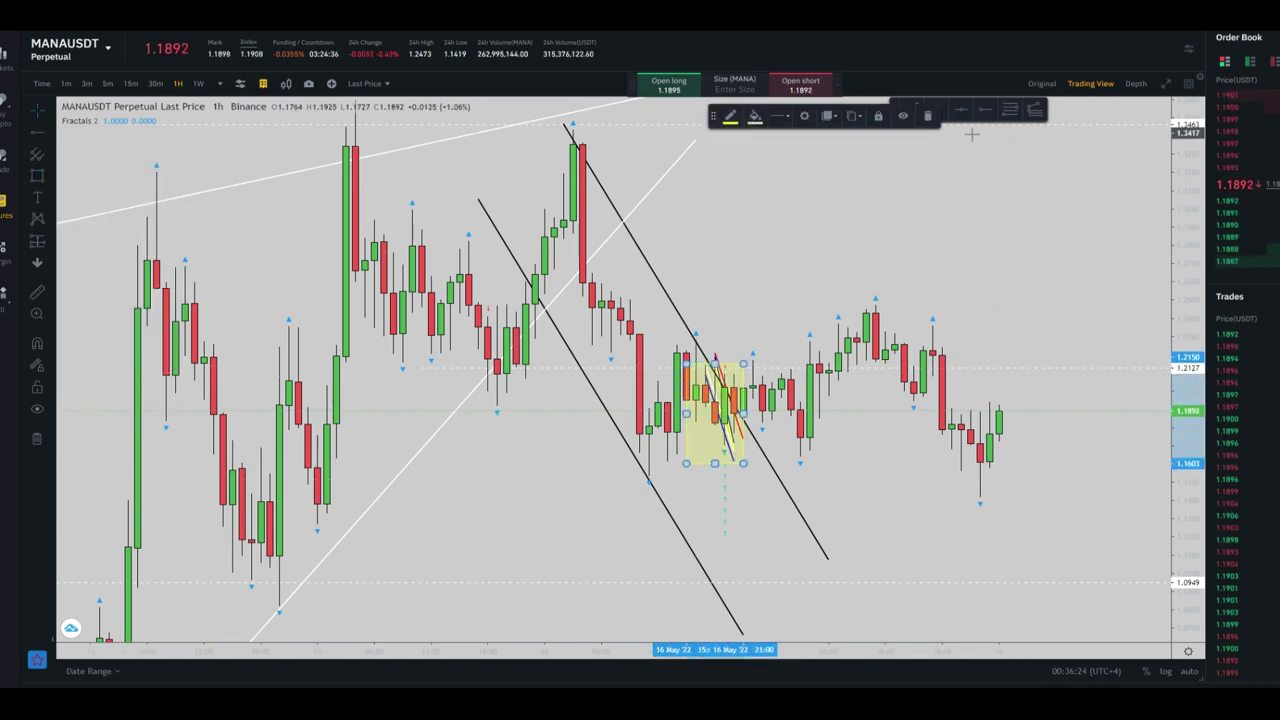
{"action": "left_click", "coordinate": [929, 117]}
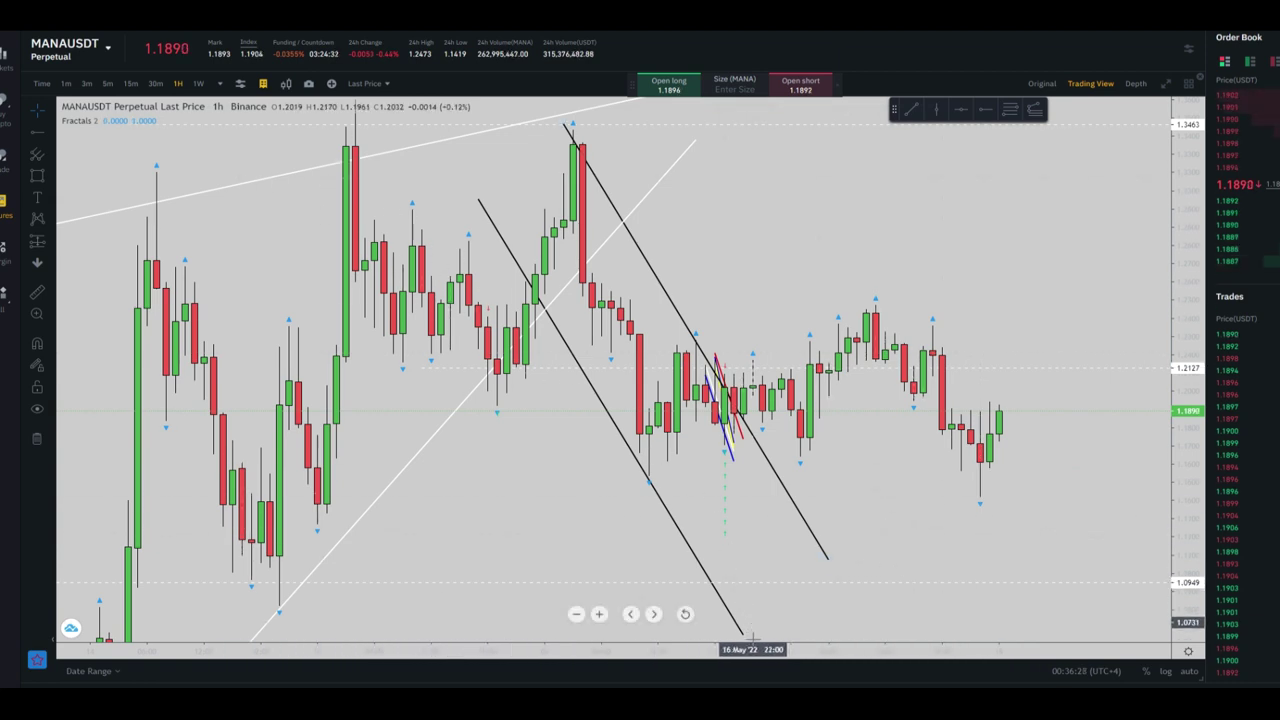
Switch the chart to the 5-minute timeframe at the coloured descending channel lines of 16 May
{"action": "left_click_drag", "start_coordinate": [768, 653], "coordinate": [786, 663]}
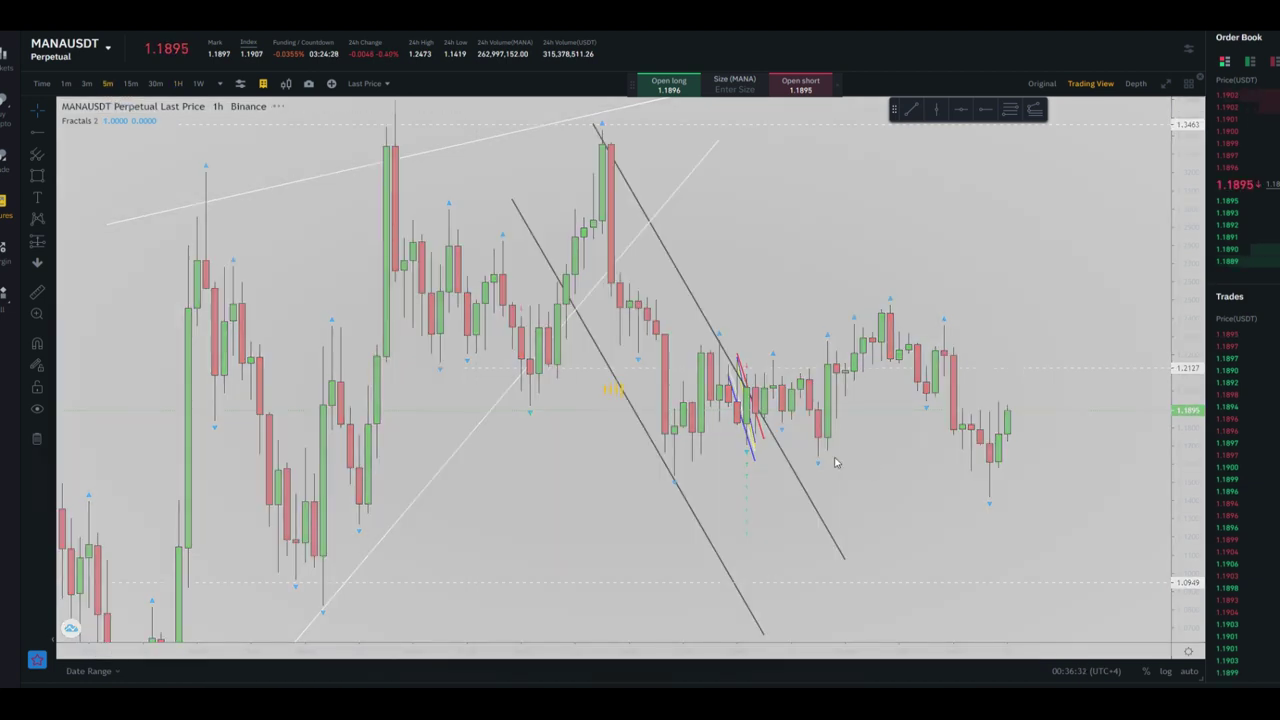
{"action": "left_click_drag", "start_coordinate": [1184, 631], "coordinate": [1184, 528]}
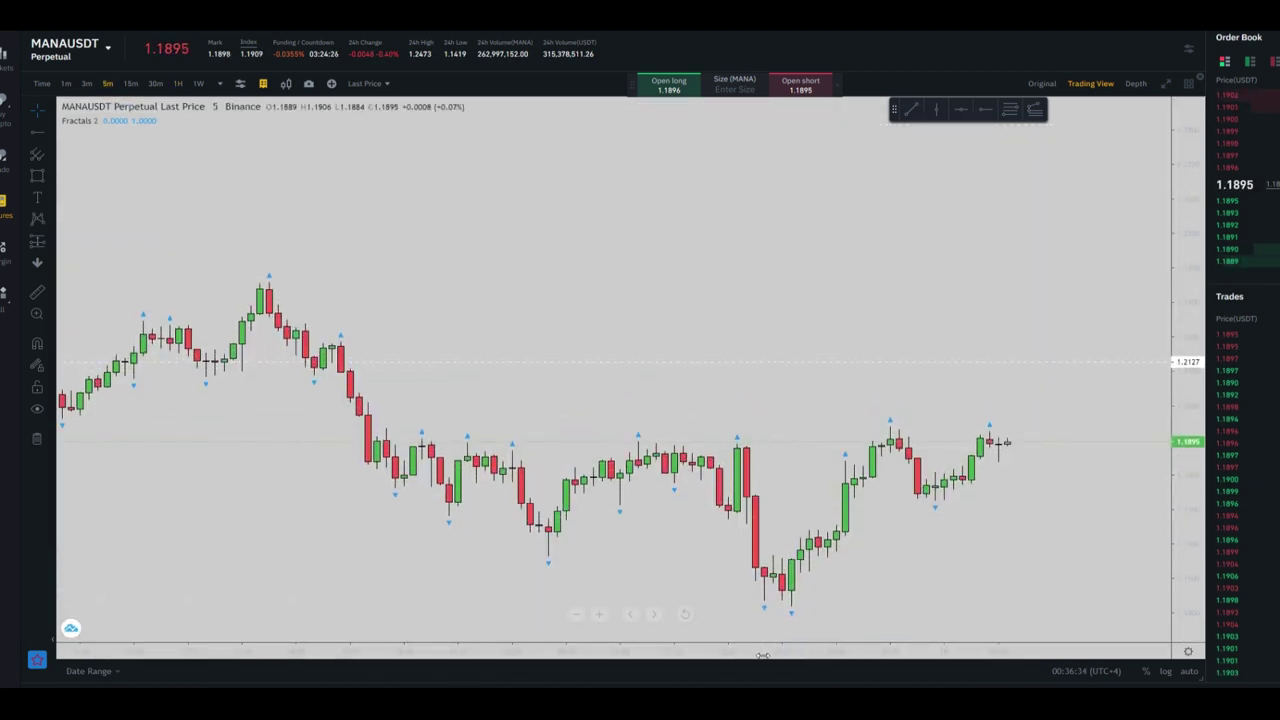
{"action": "left_click_drag", "start_coordinate": [766, 653], "coordinate": [1014, 663]}
{"action": "left_click_drag", "start_coordinate": [636, 482], "coordinate": [844, 451]}
{"action": "left_click_drag", "start_coordinate": [534, 452], "coordinate": [825, 436]}
{"action": "left_click_drag", "start_coordinate": [591, 440], "coordinate": [831, 394]}
{"action": "left_click_drag", "start_coordinate": [655, 650], "coordinate": [585, 639]}
{"action": "scroll", "coordinate": [583, 640], "scroll_direction": "left", "scroll_amount": 5}
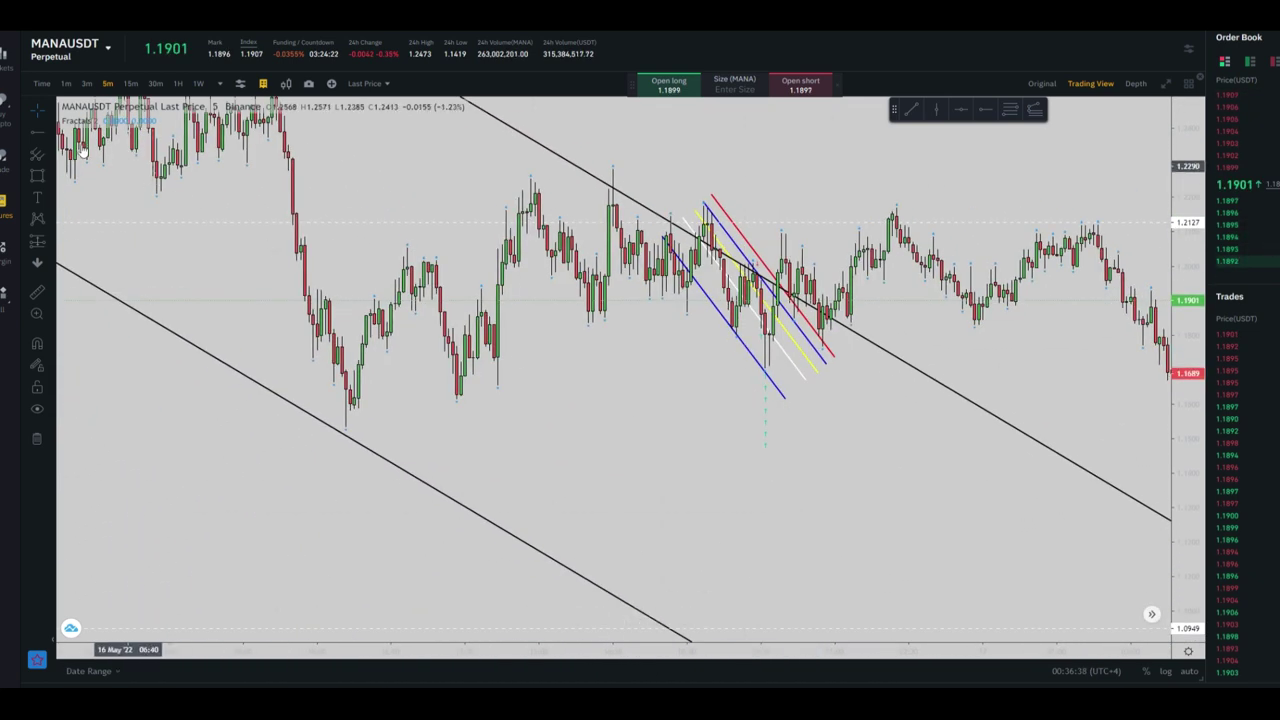
Draw a rising trend line under the lows from about 1.1543 at 16 May 11:10 to 1.2057 at 19:25
{"action": "left_click", "coordinate": [44, 134]}
{"action": "left_click", "coordinate": [90, 131]}
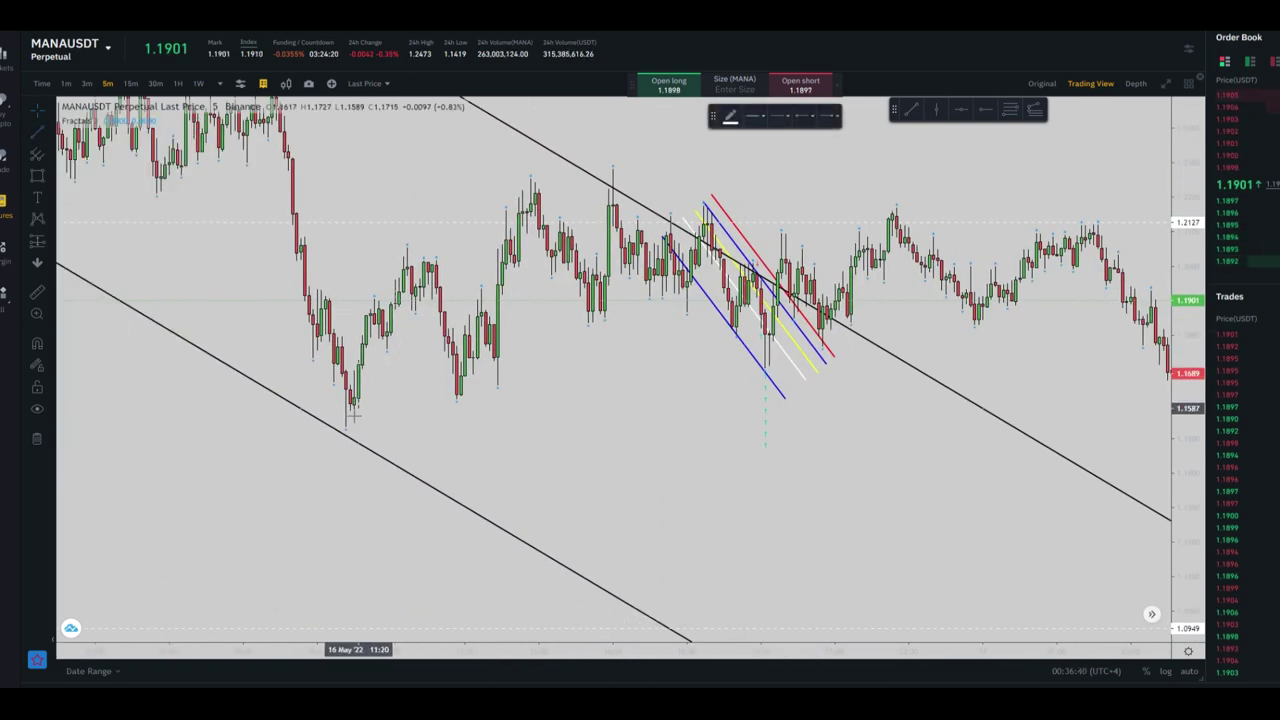
{"action": "left_click", "coordinate": [350, 424]}
{"action": "left_click", "coordinate": [724, 258]}
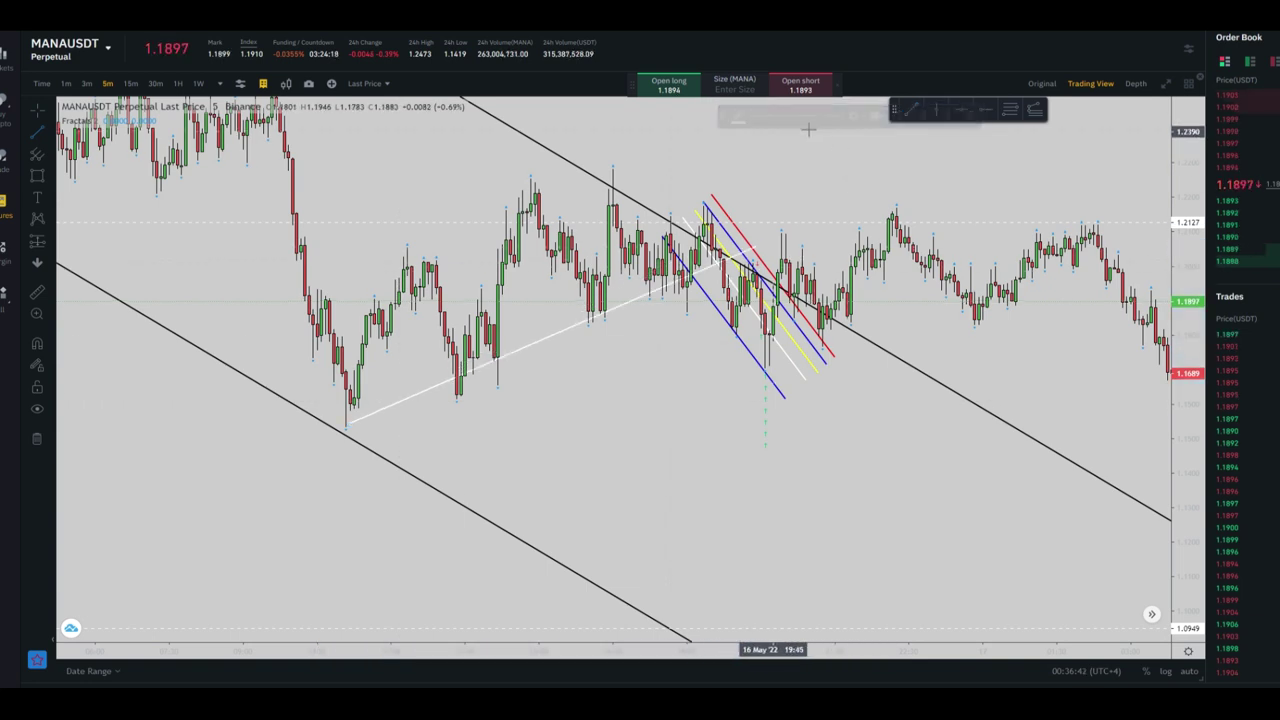
{"action": "left_click", "coordinate": [754, 249]}
Format the rising trend line as a thin, dashed blue line
{"action": "left_click", "coordinate": [731, 117]}
{"action": "left_click", "coordinate": [803, 154]}
{"action": "left_click", "coordinate": [752, 118]}
{"action": "left_click", "coordinate": [757, 146]}
{"action": "left_click", "coordinate": [780, 117]}
{"action": "left_click", "coordinate": [804, 141]}
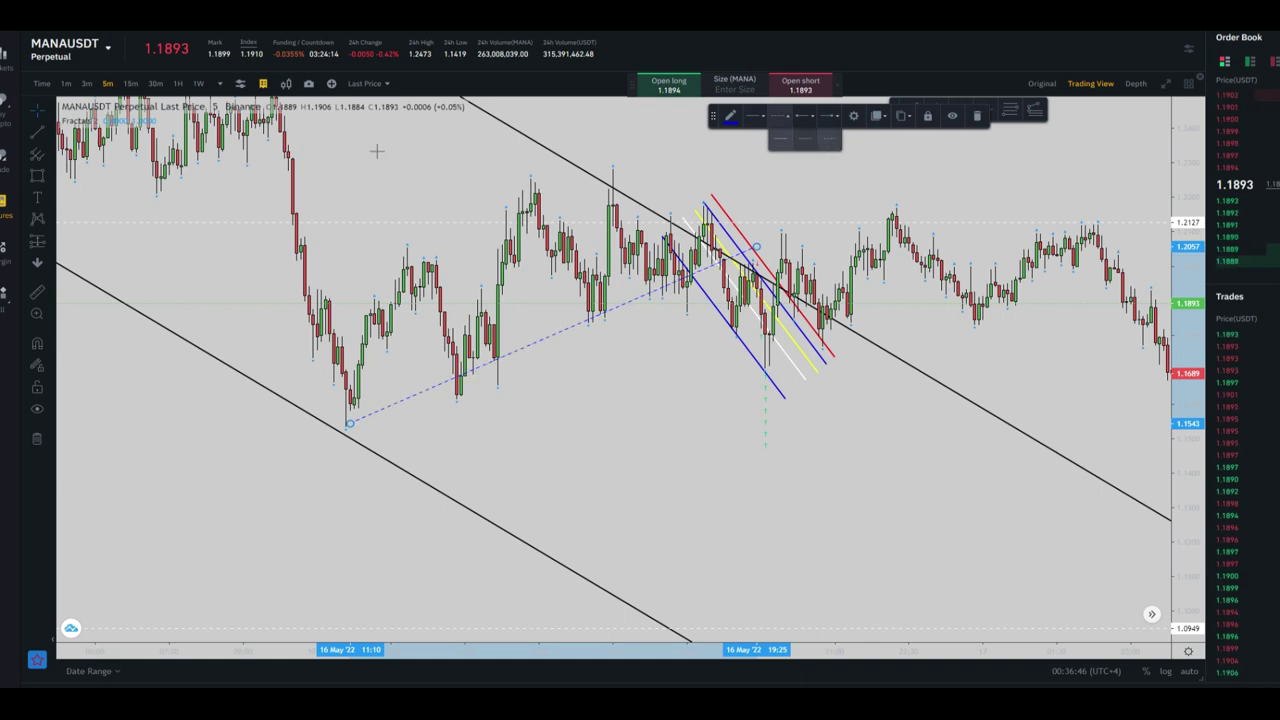
Draw a second rising trend line over the highs from about 1.1887 at 16 May 10:45 to 1.2201 at 18:00
{"action": "left_click", "coordinate": [50, 132]}
{"action": "left_click", "coordinate": [100, 134]}
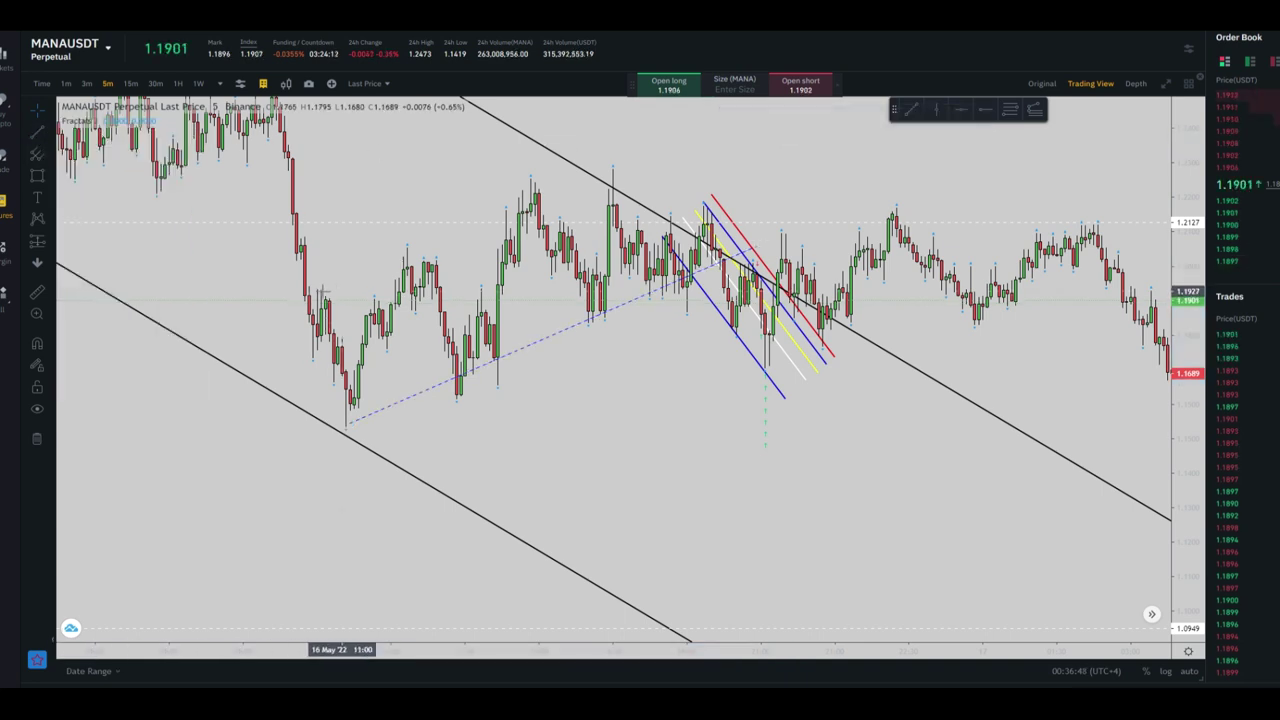
{"action": "left_click", "coordinate": [327, 302]}
{"action": "left_click", "coordinate": [686, 197]}
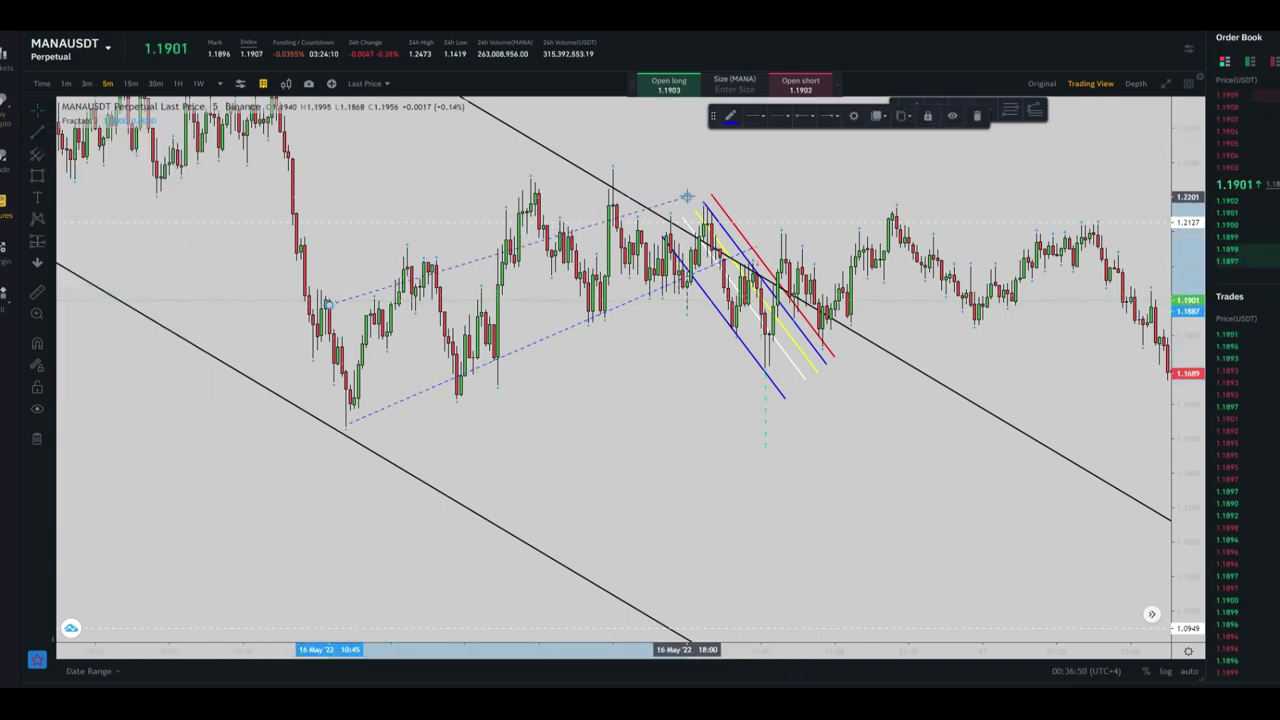
Examine the price action where the dashed rising channel meets the coloured descending channel lines
{"action": "left_click_drag", "start_coordinate": [612, 650], "coordinate": [170, 650]}
{"action": "left_click_drag", "start_coordinate": [966, 545], "coordinate": [964, 559]}
{"action": "scroll", "coordinate": [1106, 460], "scroll_direction": "up", "scroll_amount": 5}
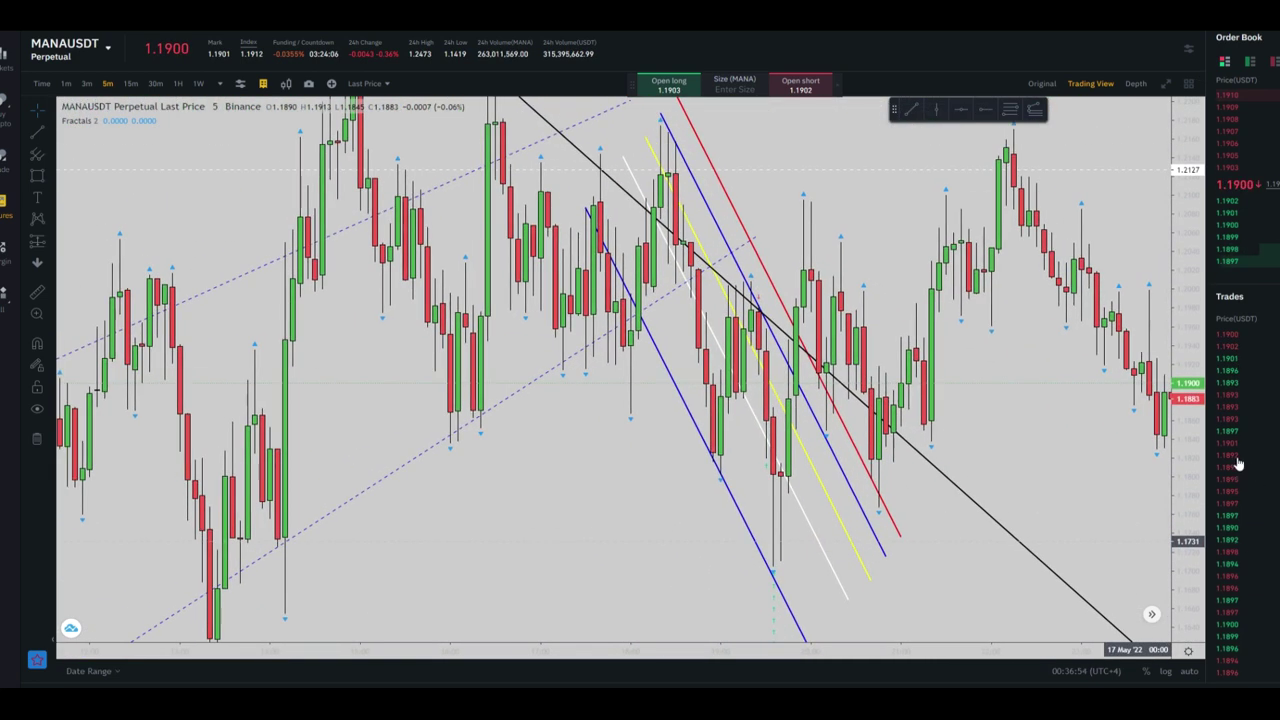
{"action": "left_click_drag", "start_coordinate": [1190, 504], "coordinate": [1190, 602]}
{"action": "left_click_drag", "start_coordinate": [876, 652], "coordinate": [757, 650]}
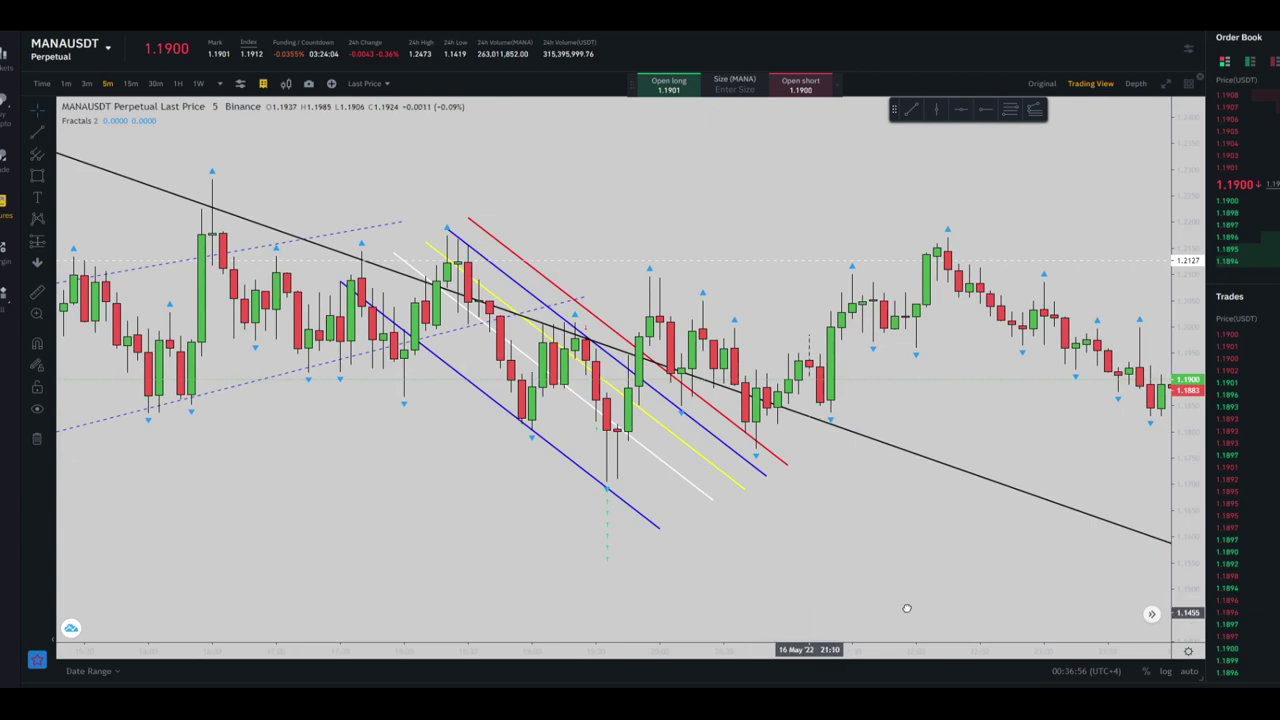
{"action": "left_click_drag", "start_coordinate": [906, 606], "coordinate": [1012, 602]}
{"action": "left_click_drag", "start_coordinate": [1180, 602], "coordinate": [1180, 556]}
{"action": "left_click_drag", "start_coordinate": [1082, 541], "coordinate": [1080, 569]}
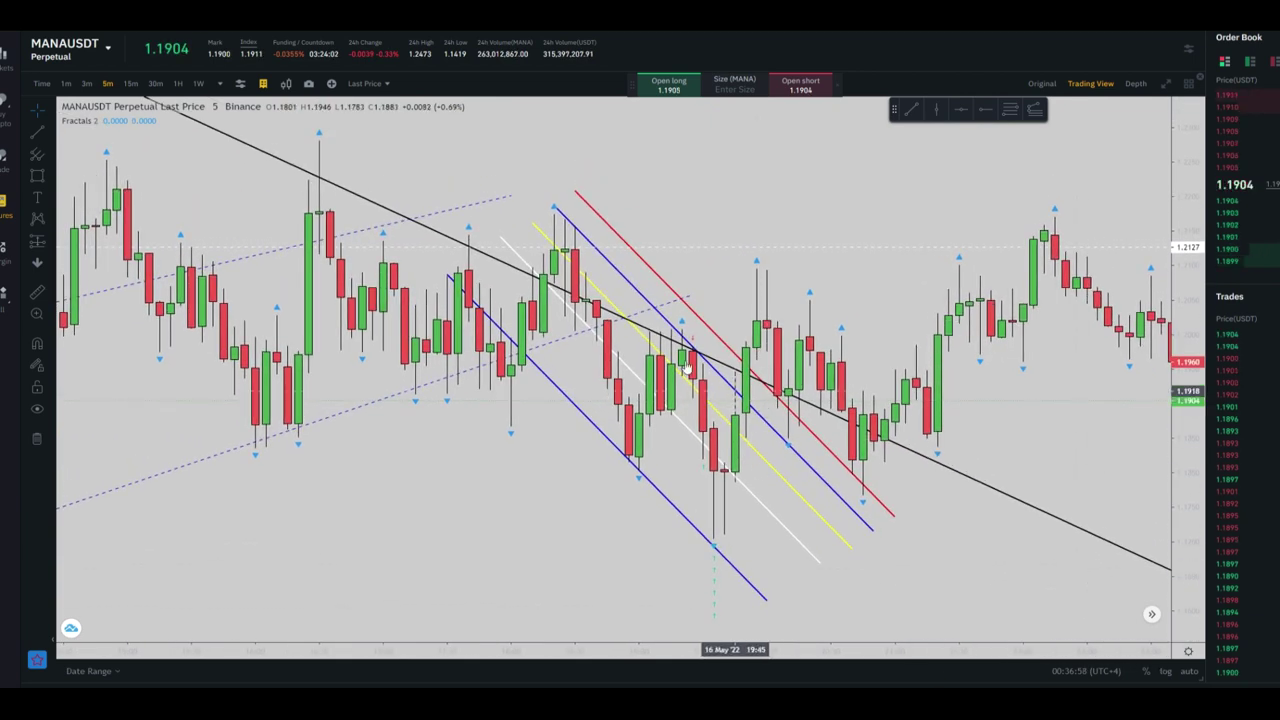
Switch the chart to the 1-minute timeframe and bring the 16 May descending channel into view around 19:00 to 20:00
{"action": "left_click_drag", "start_coordinate": [742, 652], "coordinate": [632, 650]}
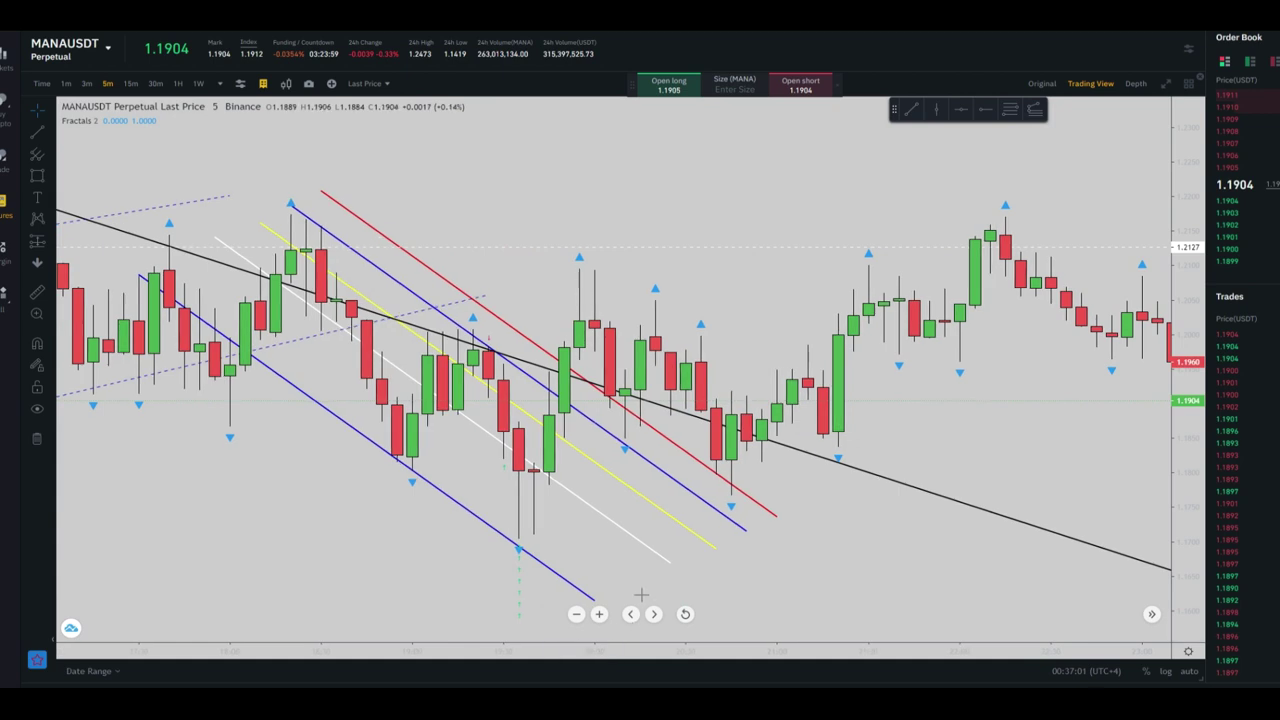
{"action": "left_click", "coordinate": [70, 86]}
{"action": "left_click_drag", "start_coordinate": [626, 653], "coordinate": [966, 653]}
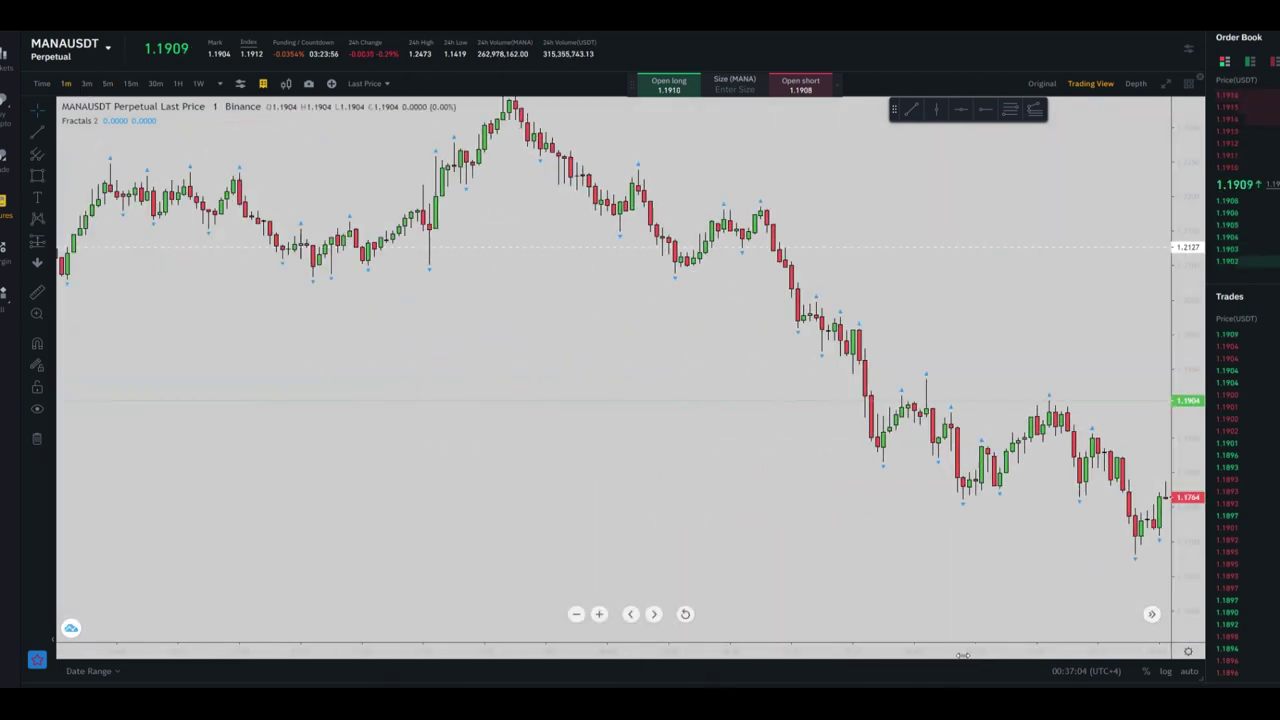
{"action": "left_click_drag", "start_coordinate": [523, 508], "coordinate": [1123, 497]}
{"action": "left_click_drag", "start_coordinate": [419, 501], "coordinate": [1160, 574]}
{"action": "left_click_drag", "start_coordinate": [471, 489], "coordinate": [885, 520]}
{"action": "left_click_drag", "start_coordinate": [603, 655], "coordinate": [1080, 652]}
{"action": "left_click_drag", "start_coordinate": [686, 521], "coordinate": [1130, 368]}
{"action": "left_click_drag", "start_coordinate": [610, 556], "coordinate": [794, 546]}
{"action": "left_click", "coordinate": [599, 617]}
{"action": "left_click", "coordinate": [599, 617]}
{"action": "left_click_drag", "start_coordinate": [394, 535], "coordinate": [963, 540]}
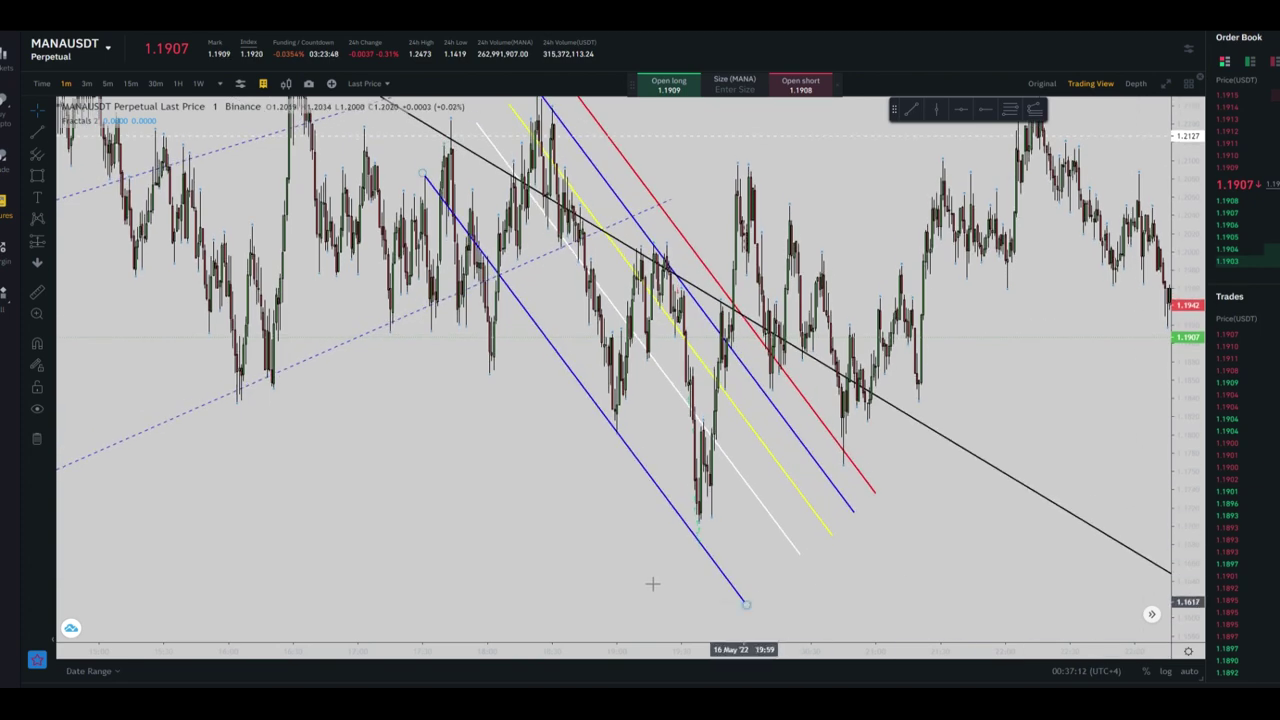
{"action": "scroll", "coordinate": [597, 603], "scroll_direction": "up", "scroll_amount": 2}
{"action": "scroll", "coordinate": [600, 605], "scroll_direction": "left", "scroll_amount": 5}
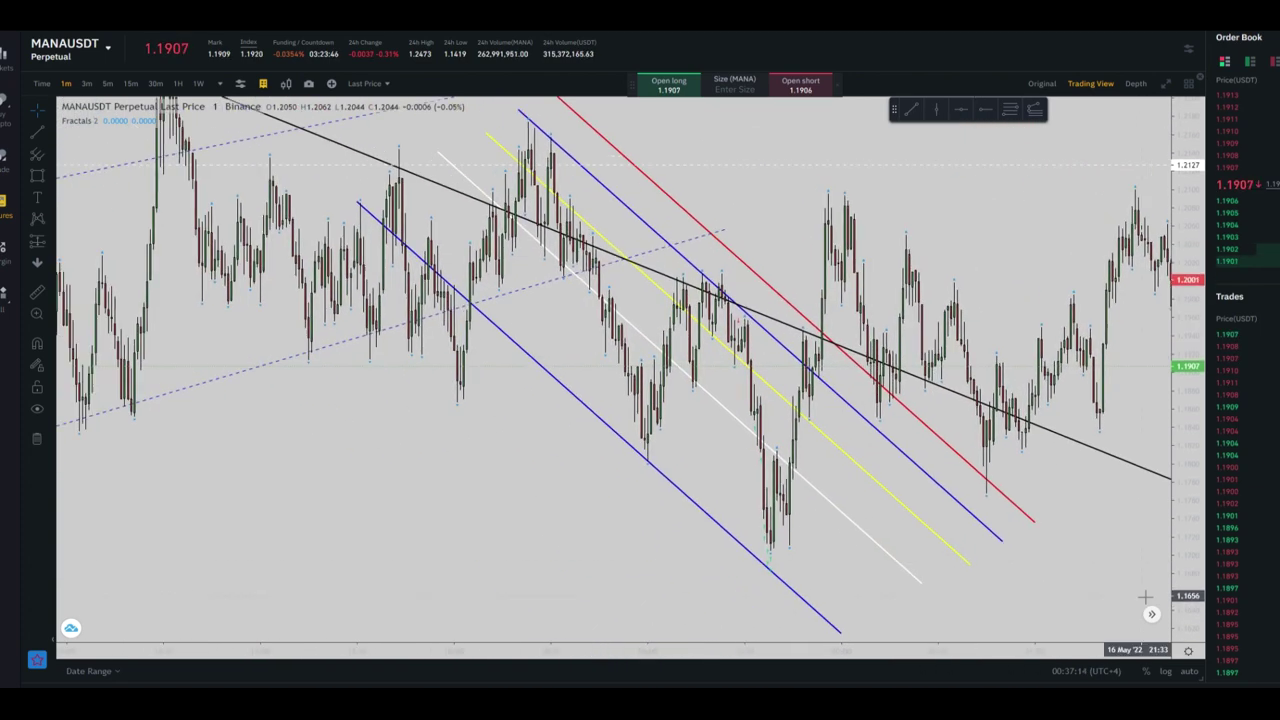
{"action": "scroll", "coordinate": [647, 614], "scroll_direction": "right", "scroll_amount": 4}
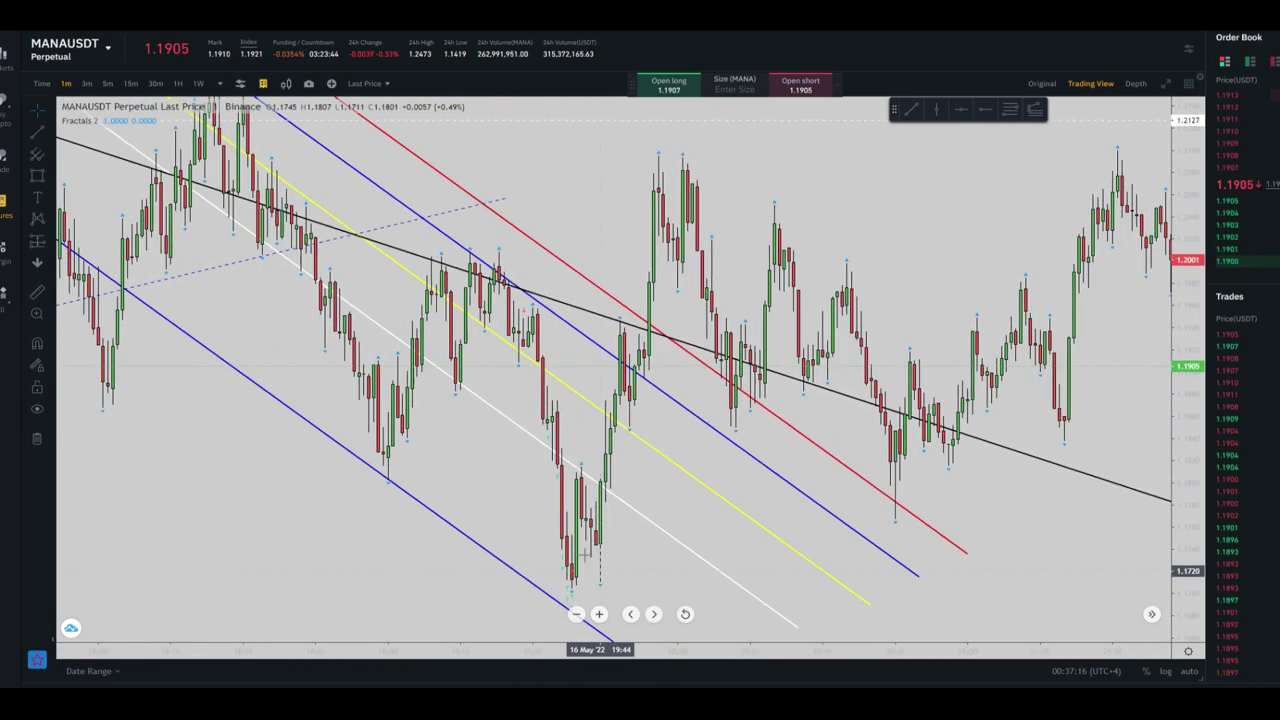
{"action": "left_click_drag", "start_coordinate": [600, 488], "coordinate": [552, 429]}
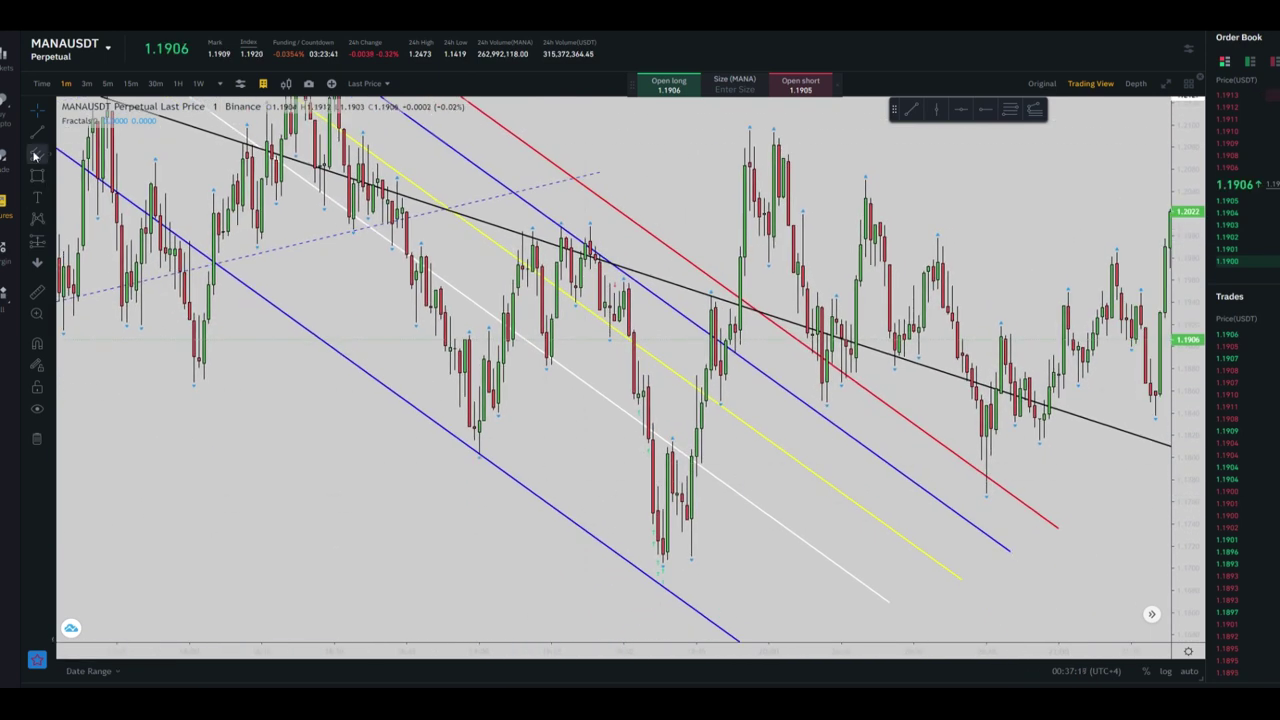
{"action": "left_click", "coordinate": [88, 198]}
{"action": "left_click", "coordinate": [116, 220]}
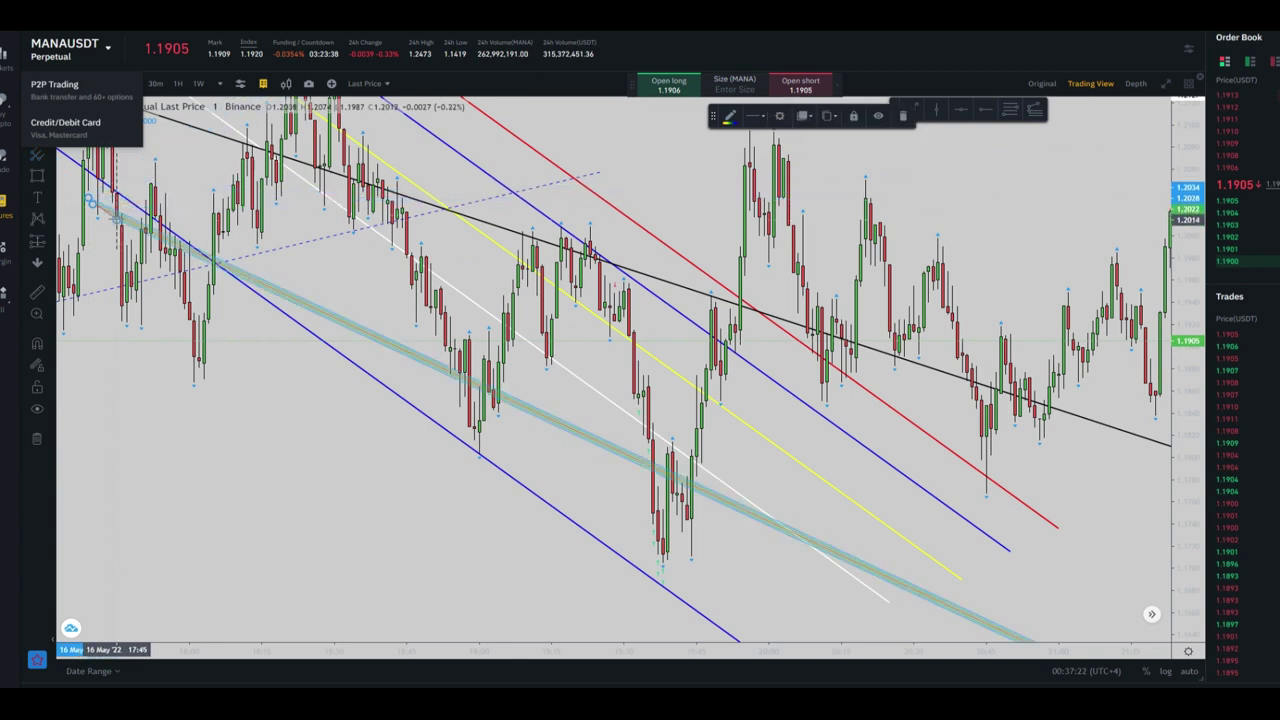
{"action": "left_click", "coordinate": [860, 116]}
{"action": "left_click", "coordinate": [712, 302]}
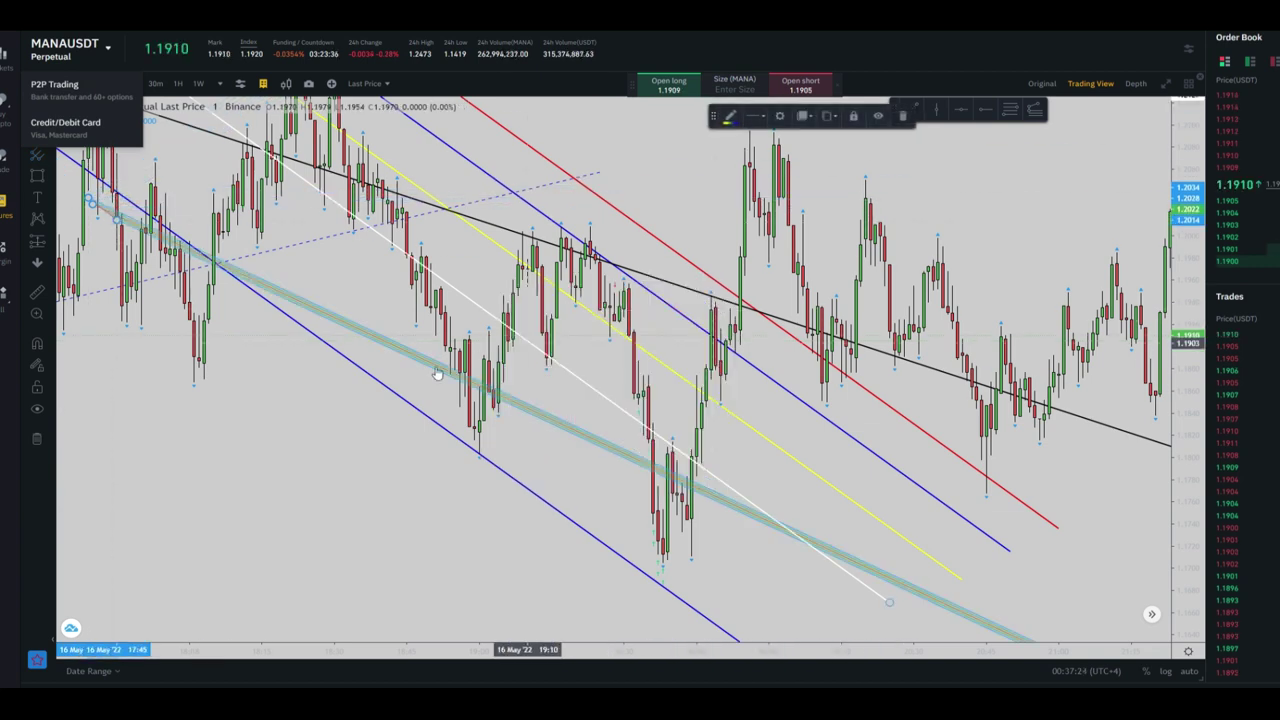
{"action": "left_click", "coordinate": [896, 117]}
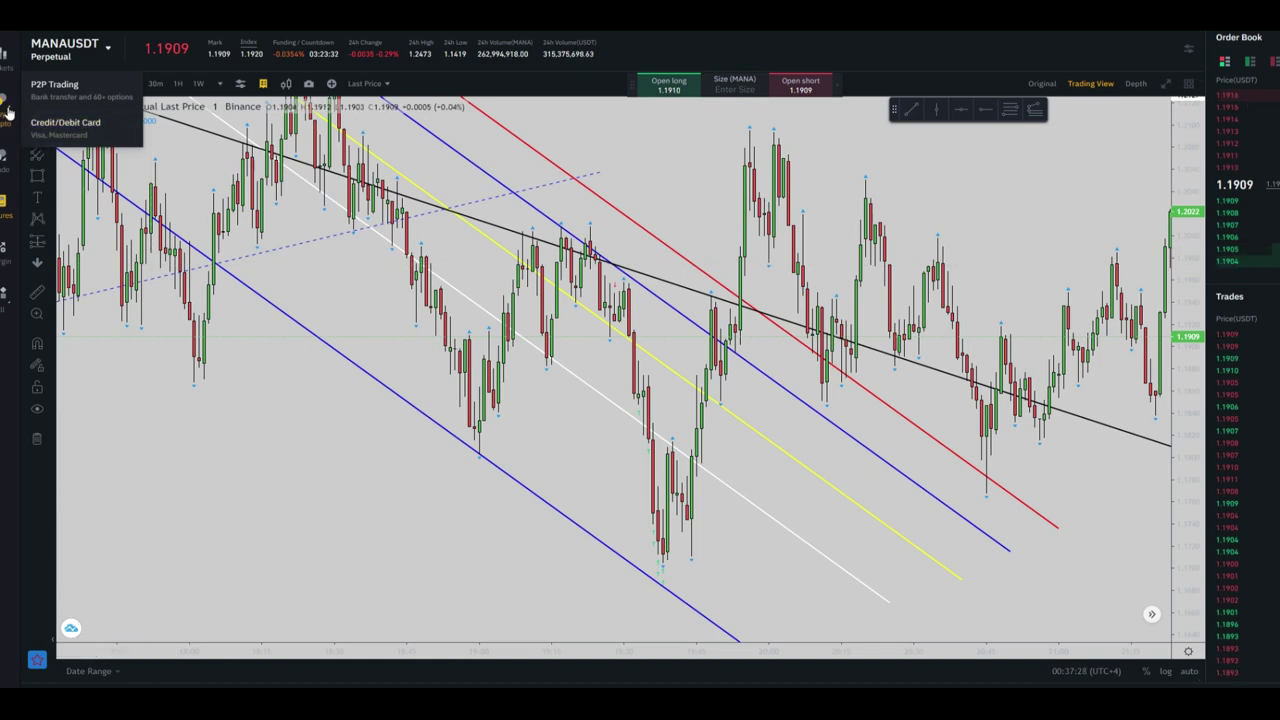
Draw a rising dashed trend line from the 16 May 19:00 low at about 1.1797 up under the next swing low
{"action": "left_click", "coordinate": [37, 131]}
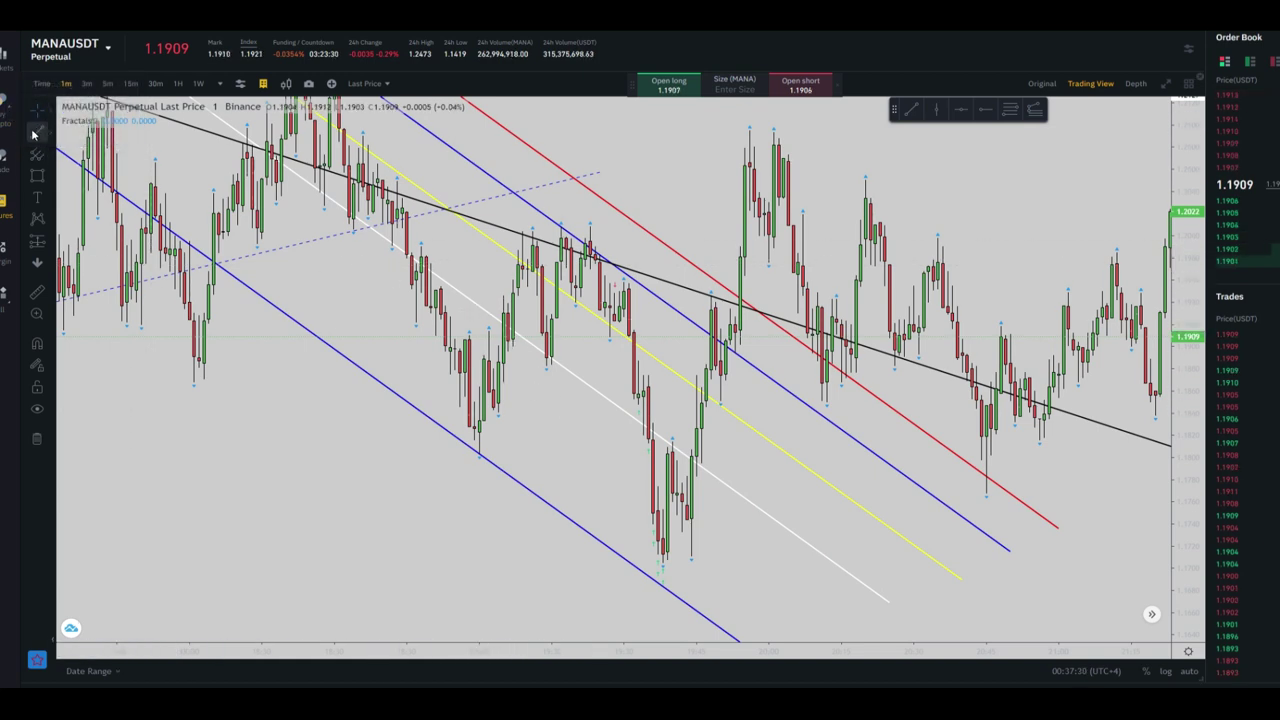
{"action": "left_click", "coordinate": [479, 458]}
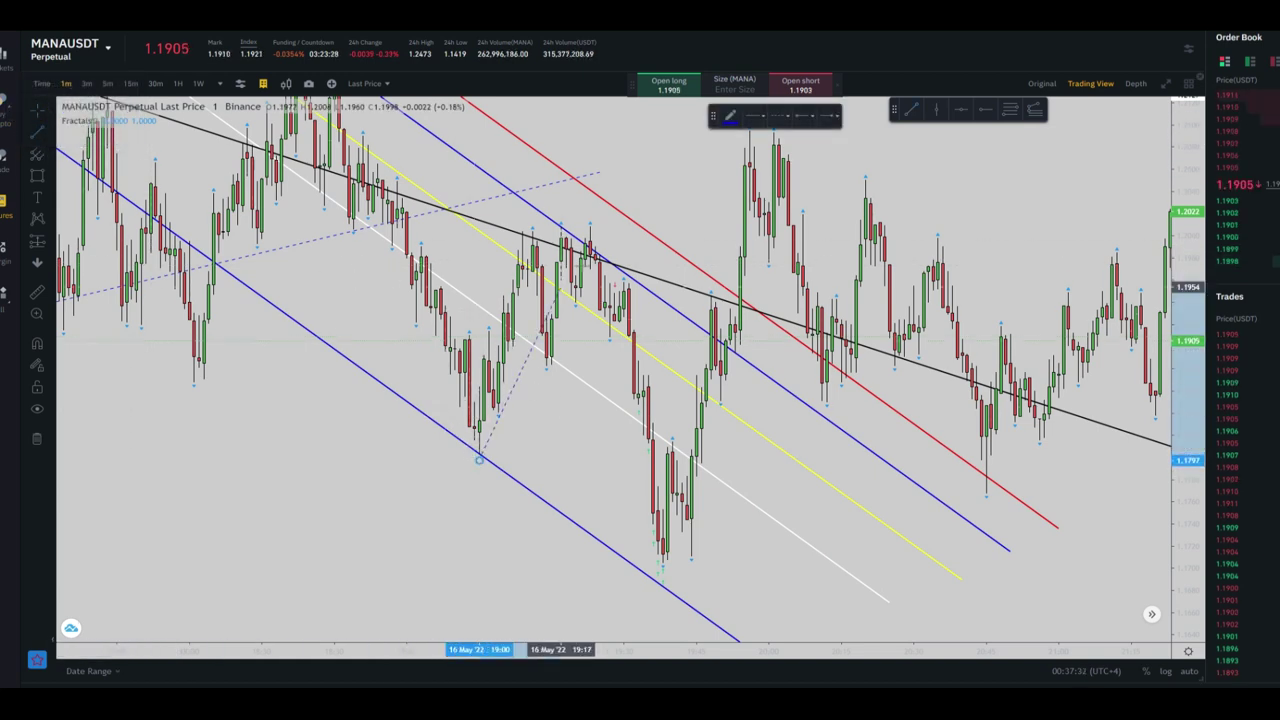
{"action": "left_click", "coordinate": [633, 251]}
Draw a second dashed trend line over the highs from about 1.1993 at 16 May 19:05 to 1.2008 at 19:25
{"action": "left_click", "coordinate": [38, 133]}
{"action": "left_click", "coordinate": [503, 243]}
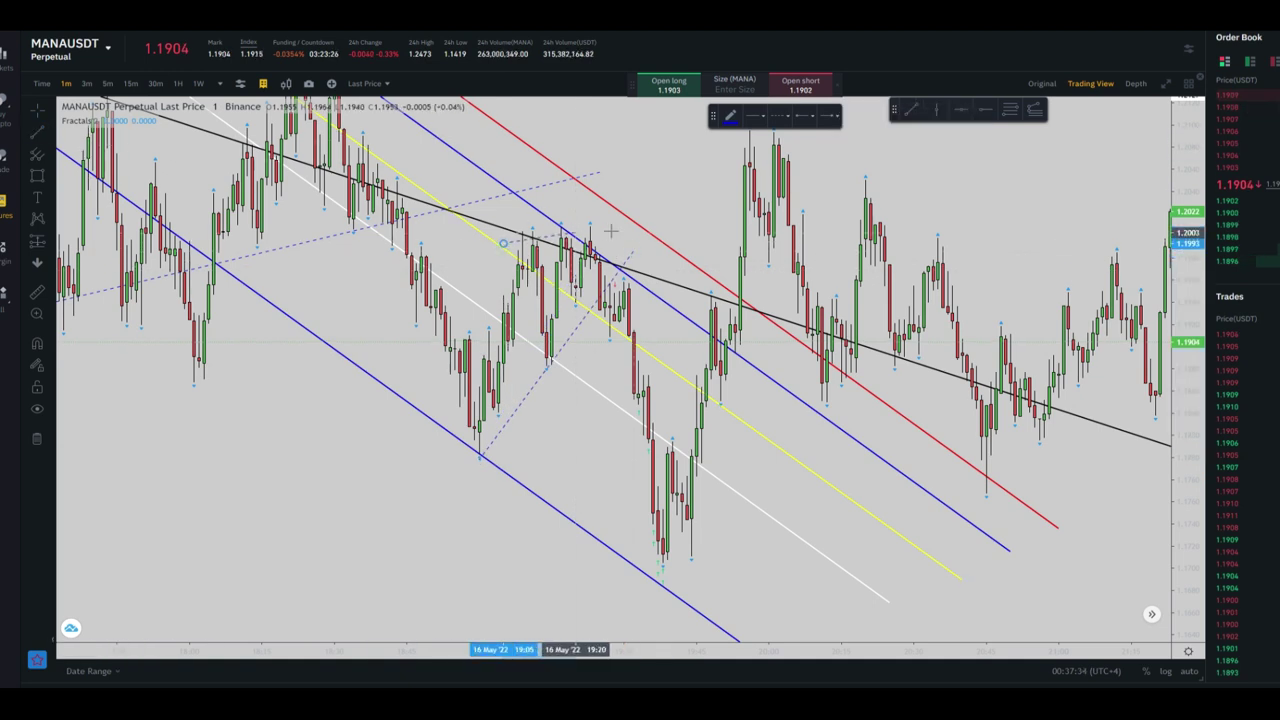
{"action": "left_click", "coordinate": [600, 227]}
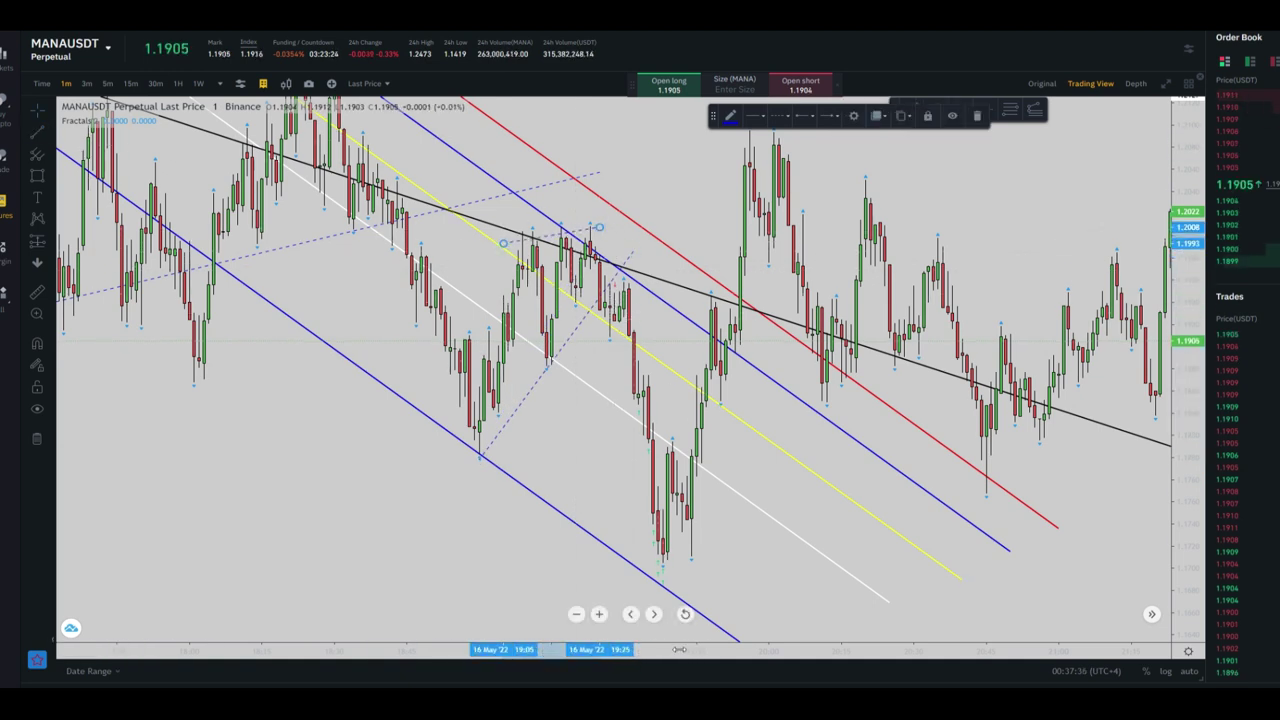
Examine the 1-minute candles where price leaves the small dashed rising channel inside the coloured descending channel
{"action": "left_click_drag", "start_coordinate": [679, 650], "coordinate": [483, 645]}
{"action": "left_click_drag", "start_coordinate": [500, 522], "coordinate": [706, 535]}
{"action": "left_click_drag", "start_coordinate": [1188, 612], "coordinate": [1188, 500]}
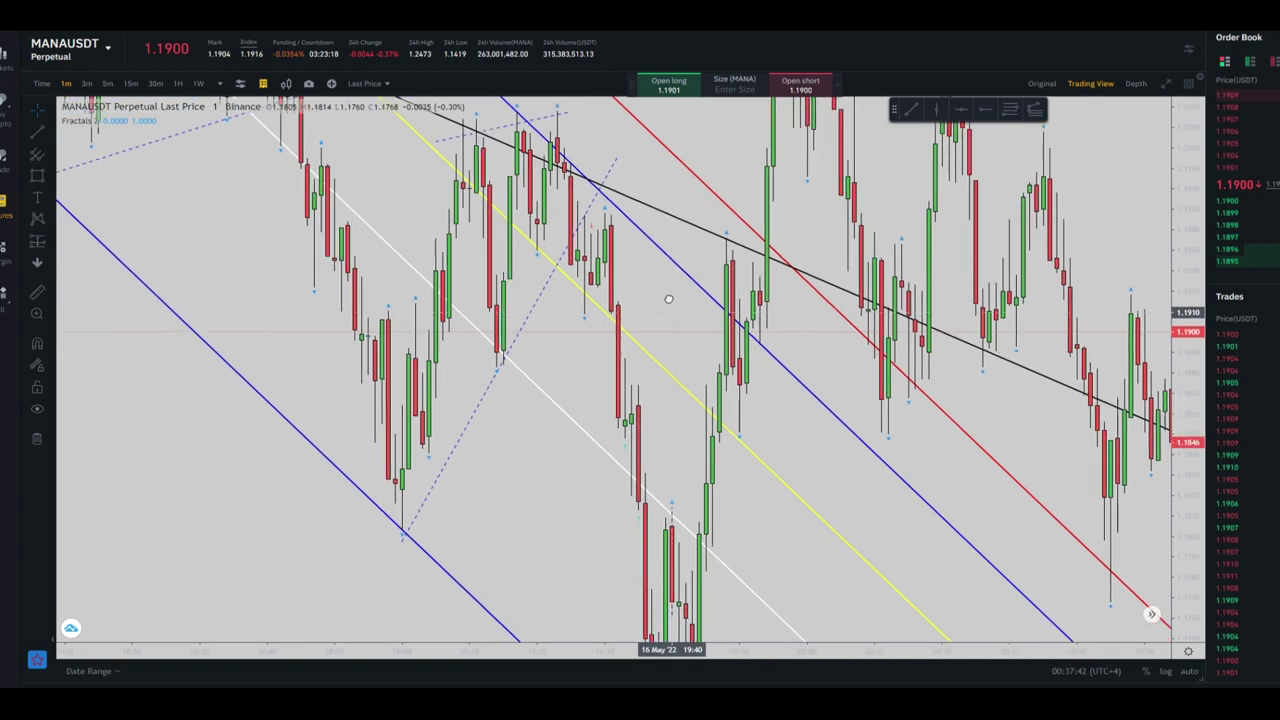
{"action": "left_click_drag", "start_coordinate": [1180, 443], "coordinate": [1180, 497]}
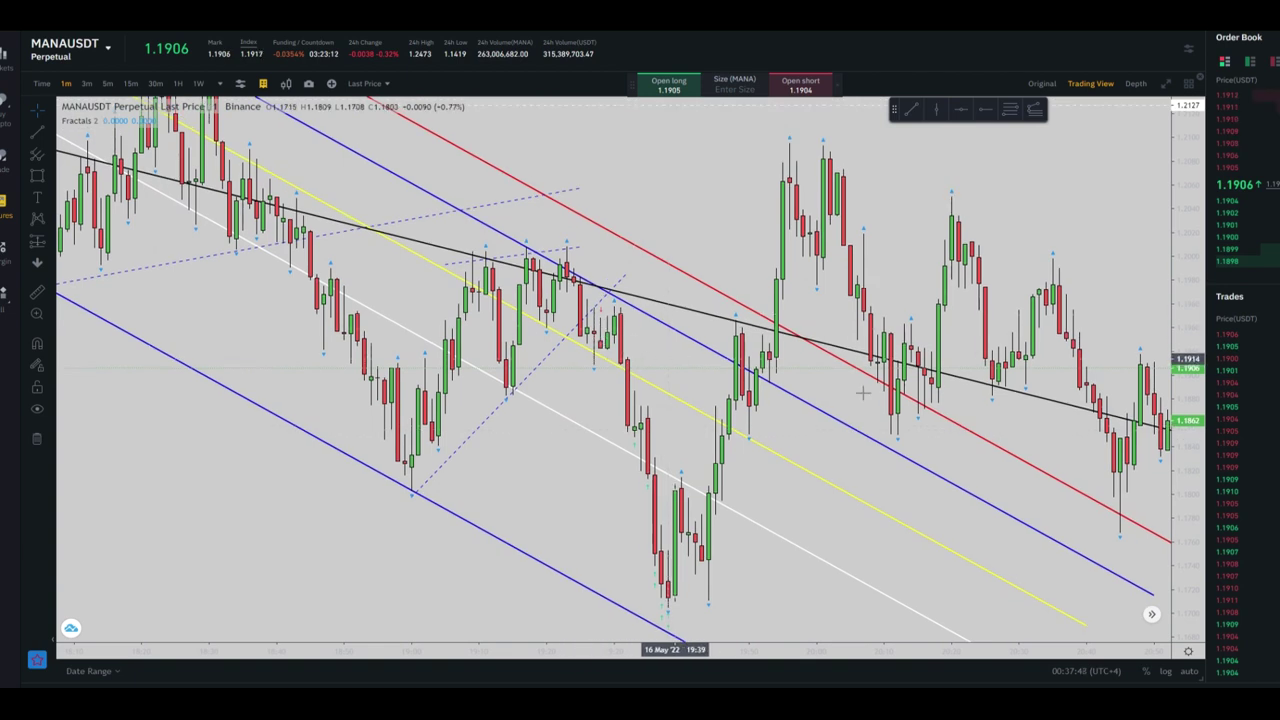
{"action": "left_click_drag", "start_coordinate": [1111, 462], "coordinate": [1095, 465]}
{"action": "left_click_drag", "start_coordinate": [924, 655], "coordinate": [985, 655]}
{"action": "left_click_drag", "start_coordinate": [834, 583], "coordinate": [789, 596]}
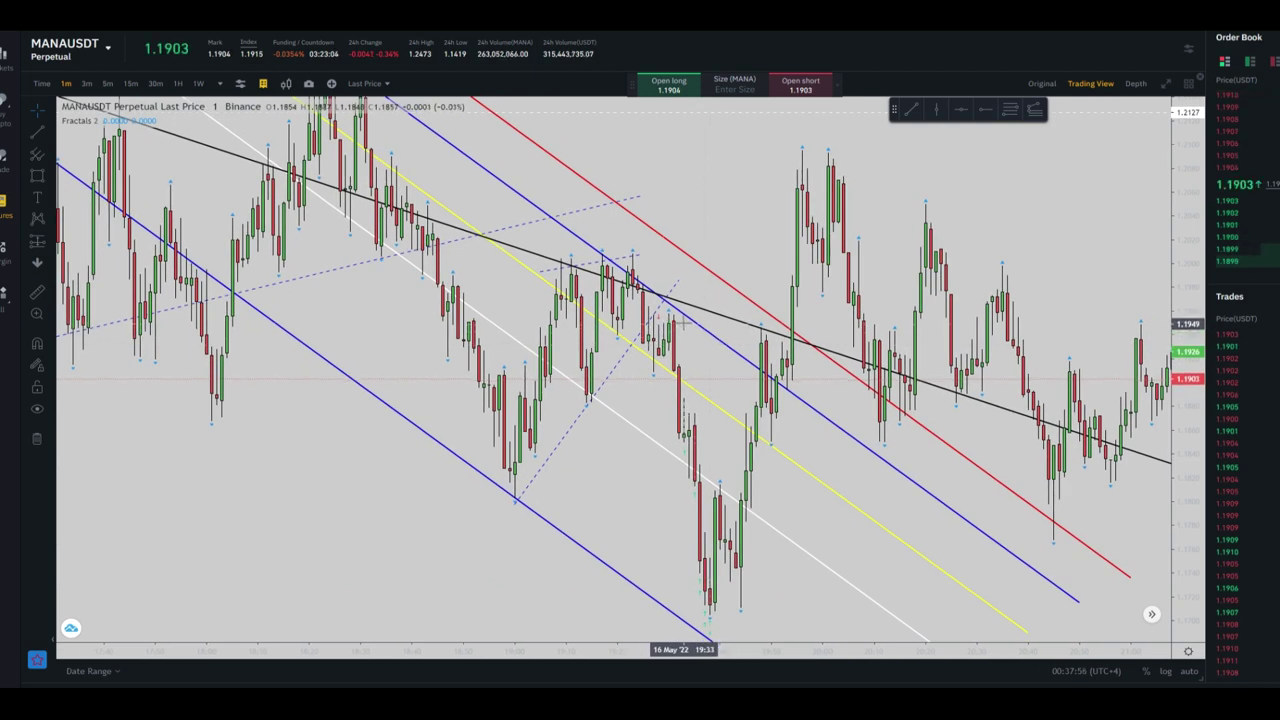
Draw two nearly horizontal dashed lines, at about 1.2020 from 19:24 to 19:45 and at about 1.1840 from 19:18 to 19:45
{"action": "left_click", "coordinate": [54, 141]}
{"action": "left_click", "coordinate": [95, 134]}
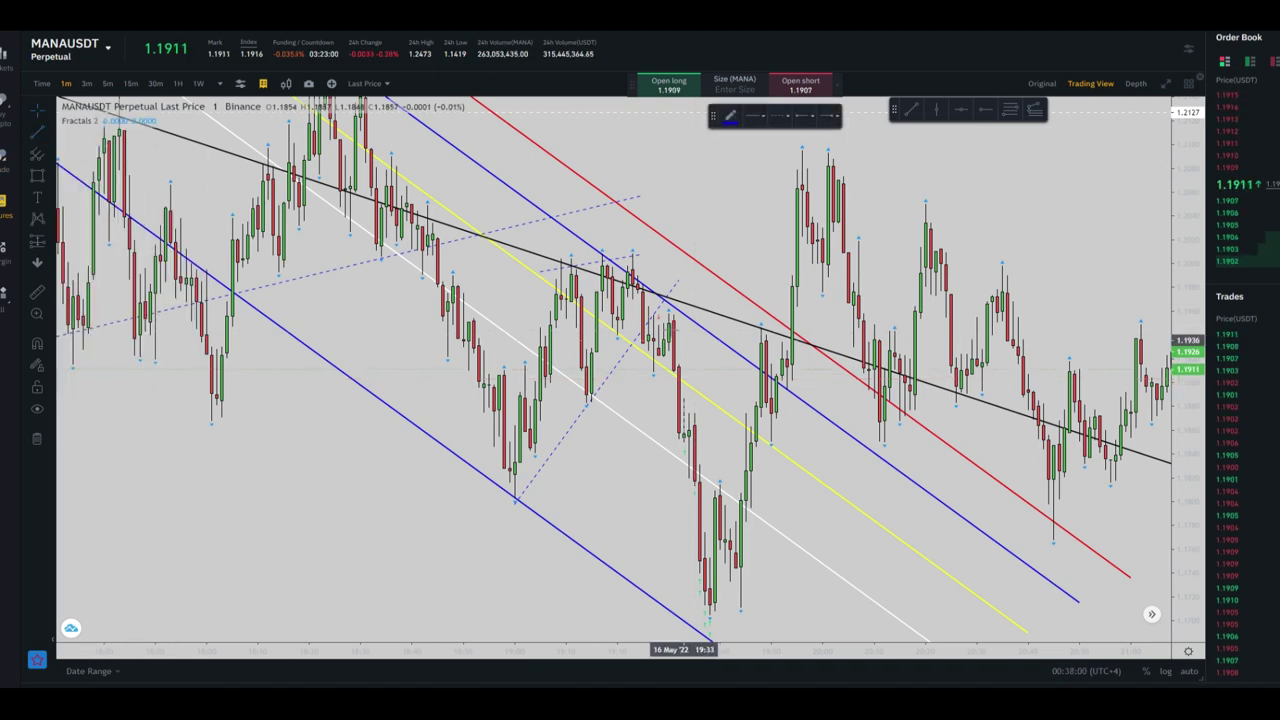
{"action": "left_click", "coordinate": [745, 238]}
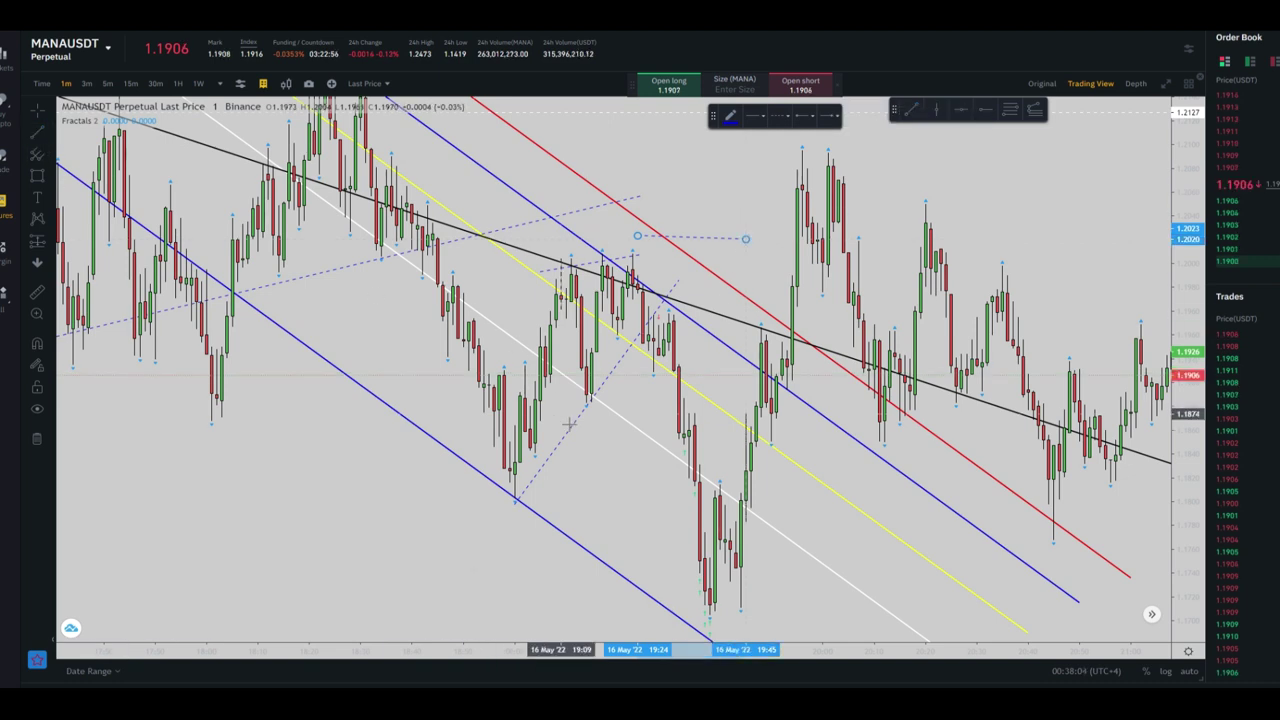
{"action": "left_click", "coordinate": [607, 453]}
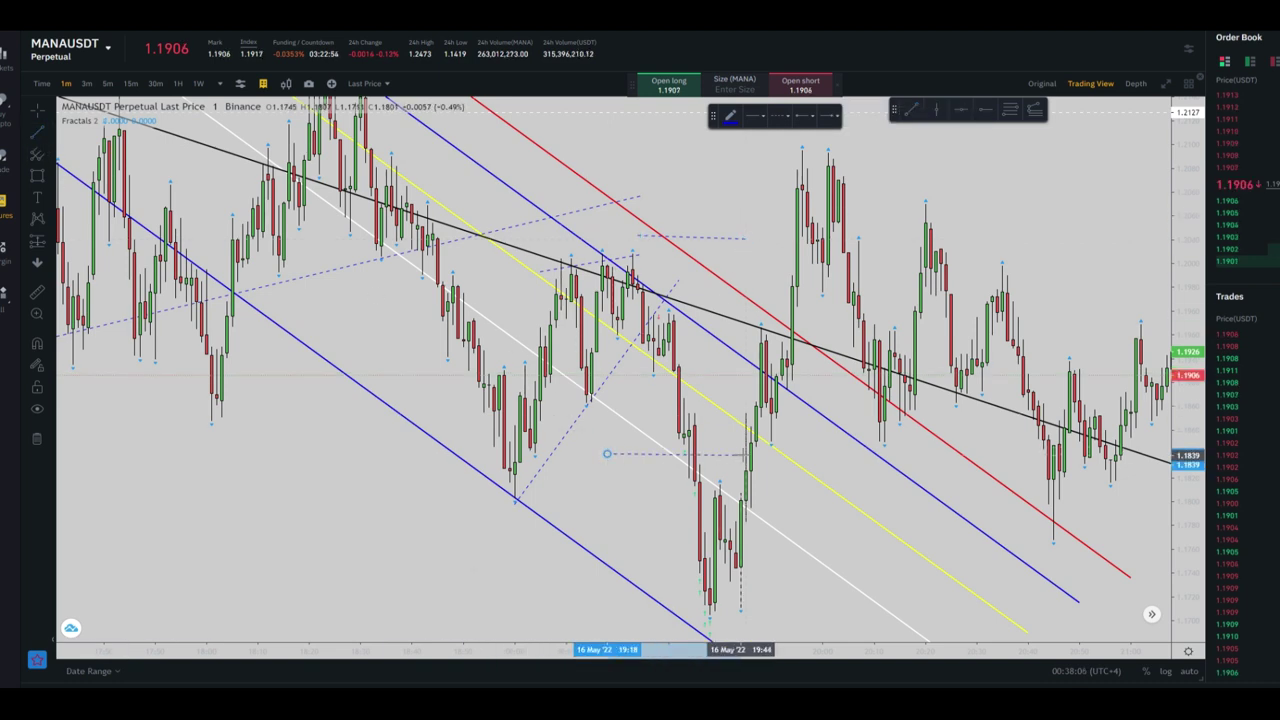
{"action": "left_click", "coordinate": [745, 451]}
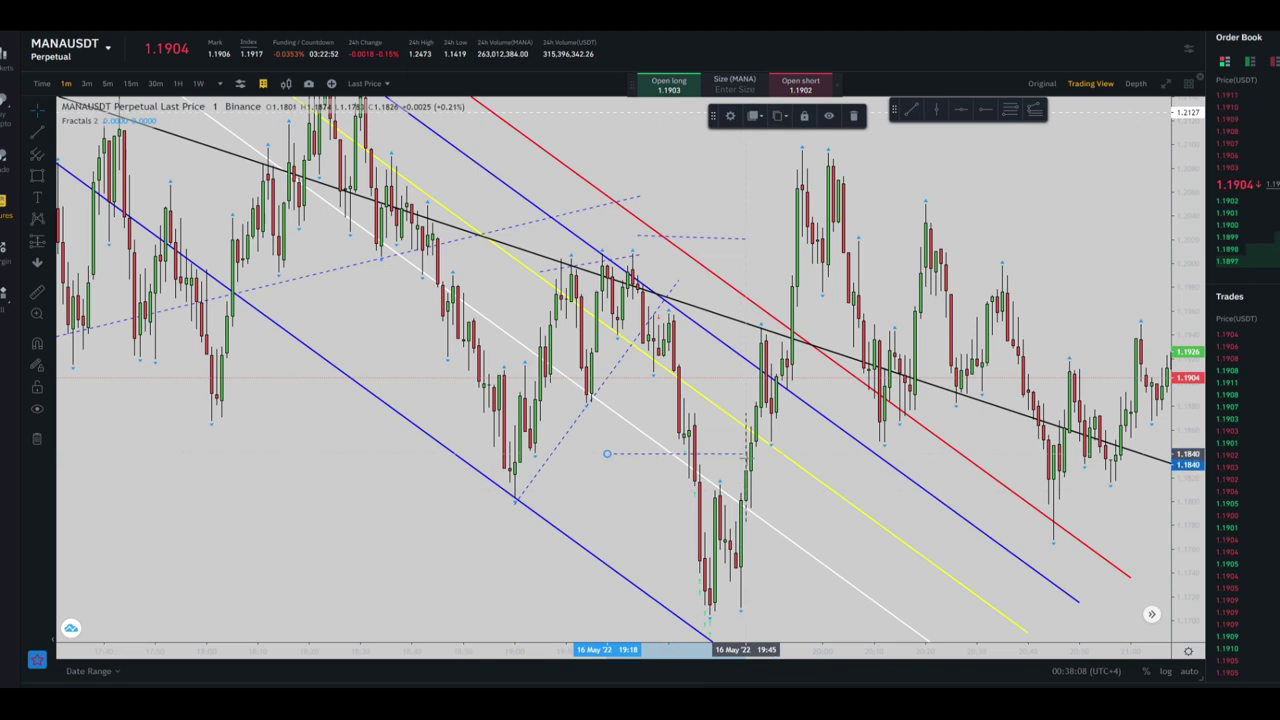
{"action": "left_click_drag", "start_coordinate": [751, 577], "coordinate": [746, 556]}
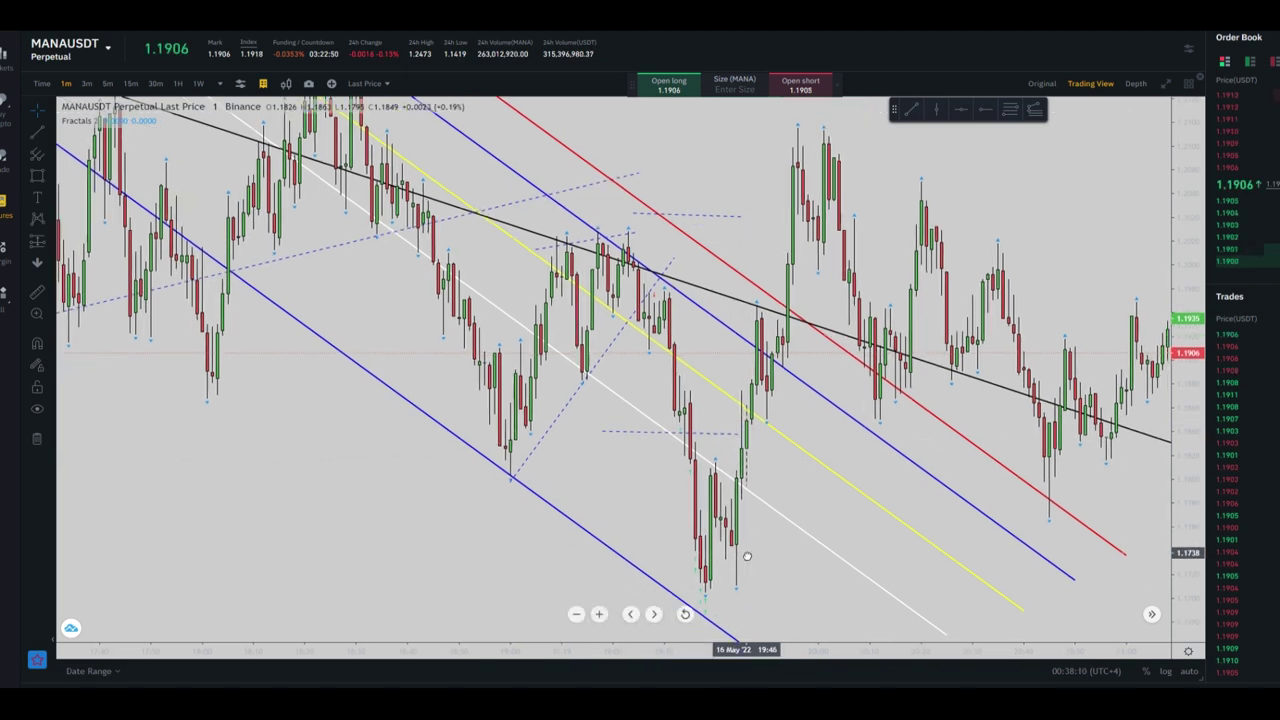
Draw a third nearly horizontal dashed line ending at 19:42 and lower it to about 1.1925 under the 19:30 candles
{"action": "key", "text": "alt+t"}
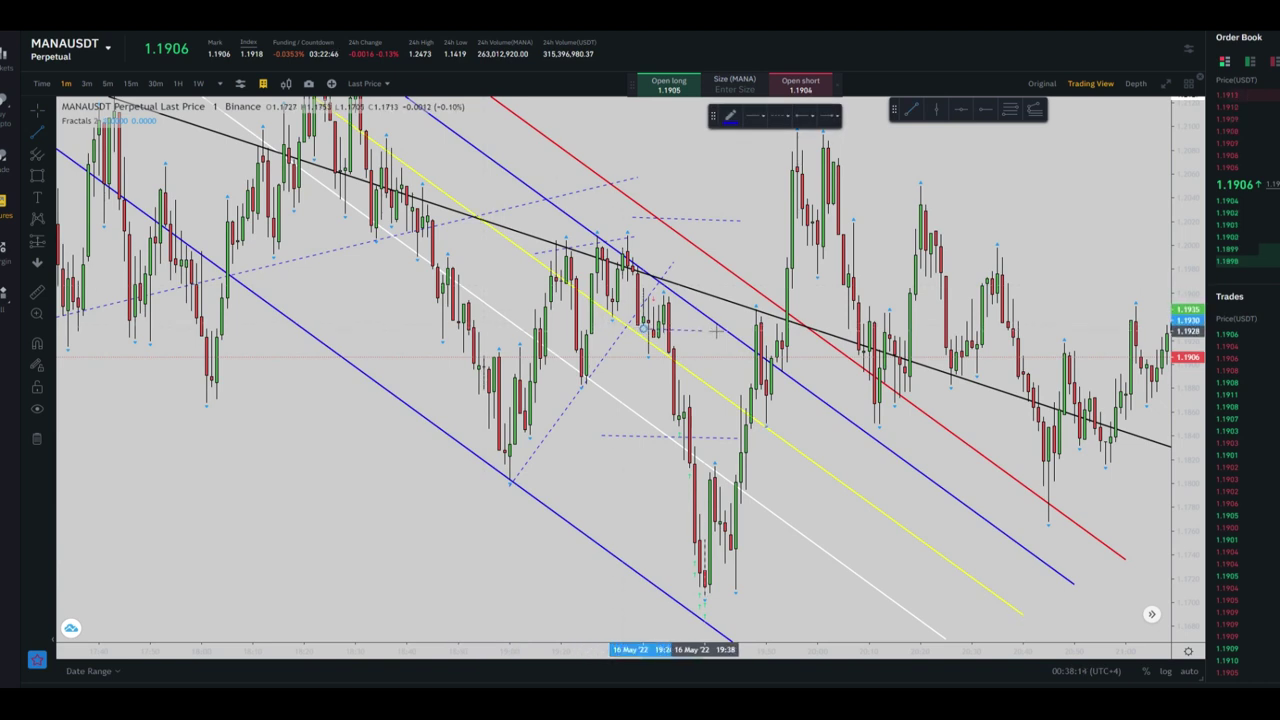
{"action": "left_click", "coordinate": [725, 331]}
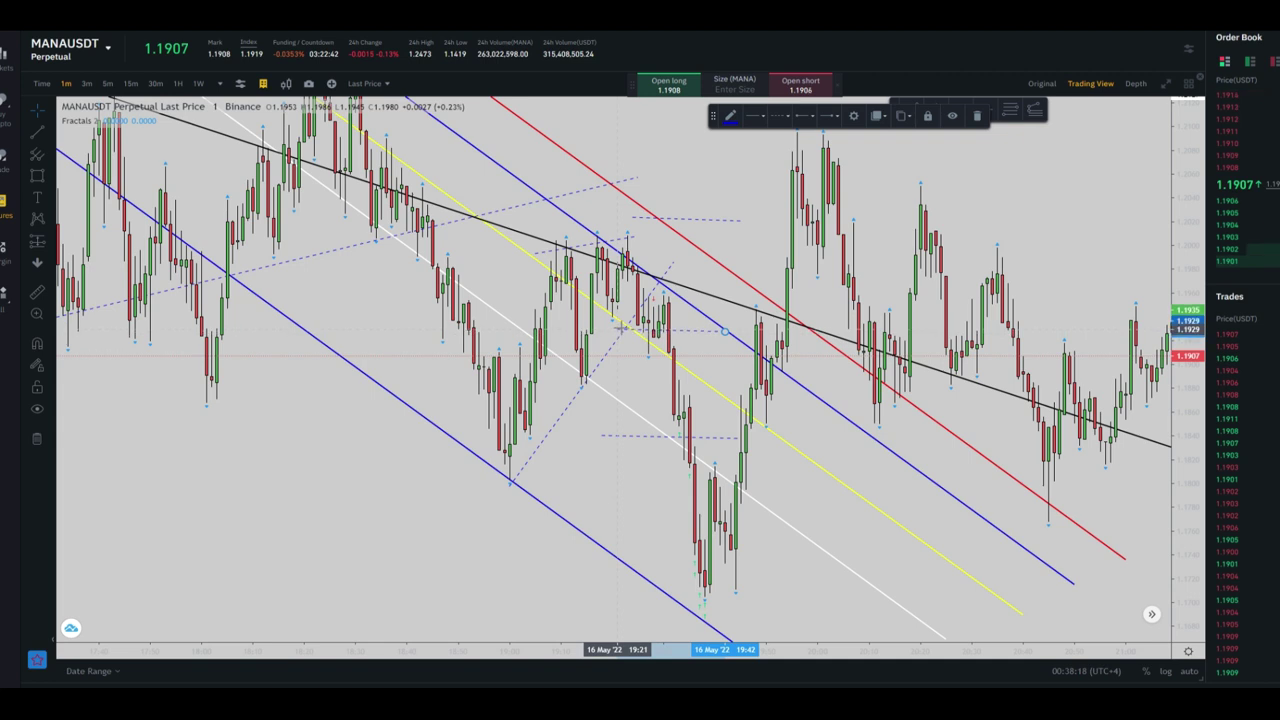
{"action": "left_click_drag", "start_coordinate": [686, 328], "coordinate": [686, 336]}
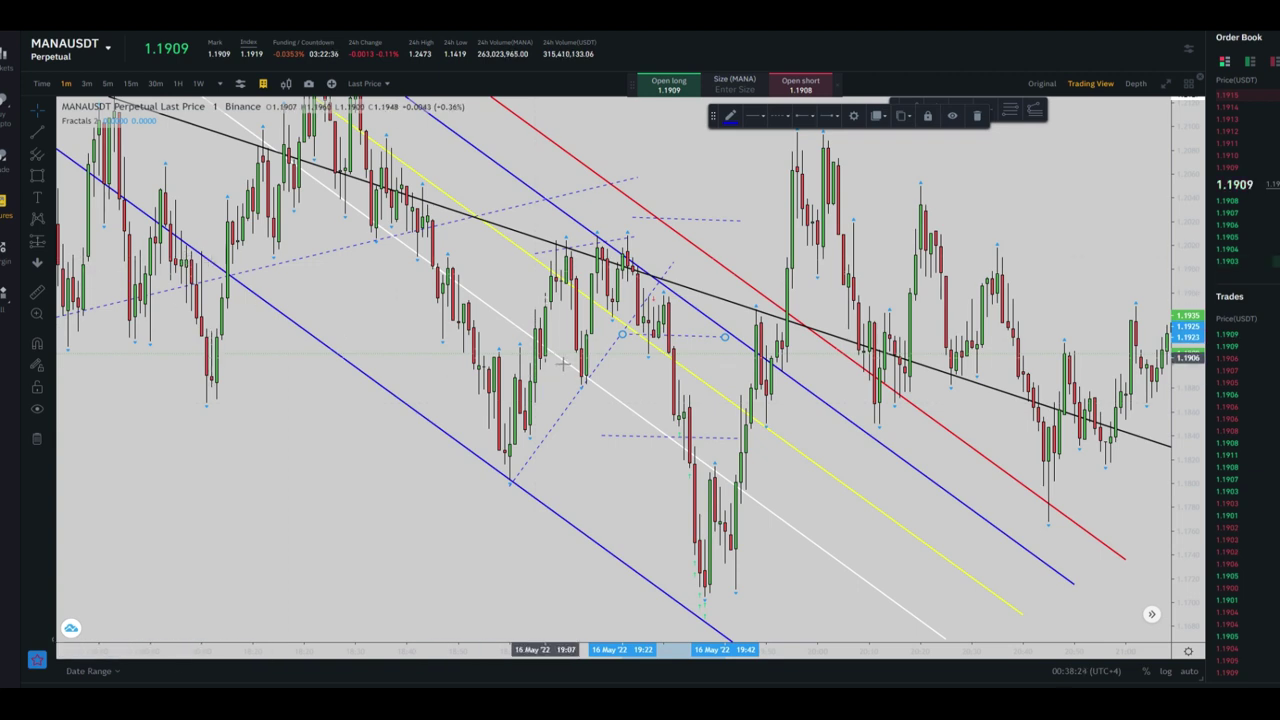
Delete the three nearly horizontal dashed lines, keeping the two dashed lines of the small rising channel
{"action": "left_click", "coordinate": [685, 338]}
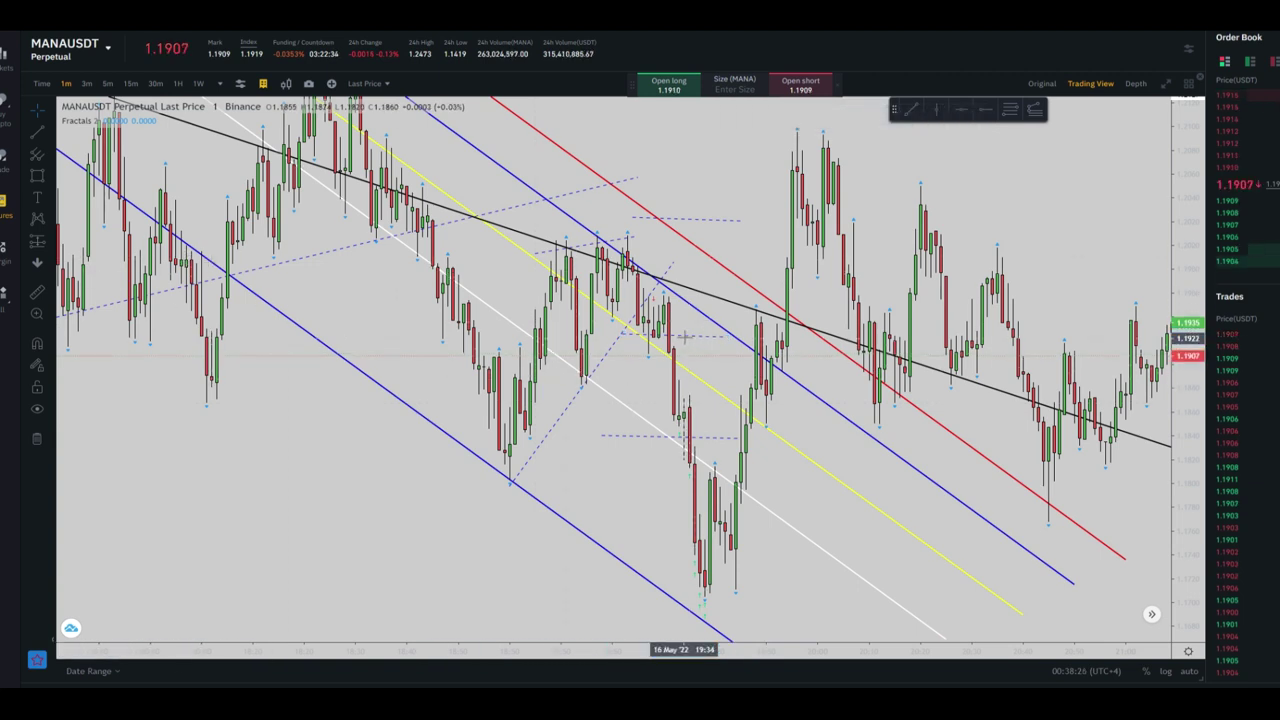
{"action": "left_click", "coordinate": [738, 219]}
{"action": "left_click", "coordinate": [980, 122]}
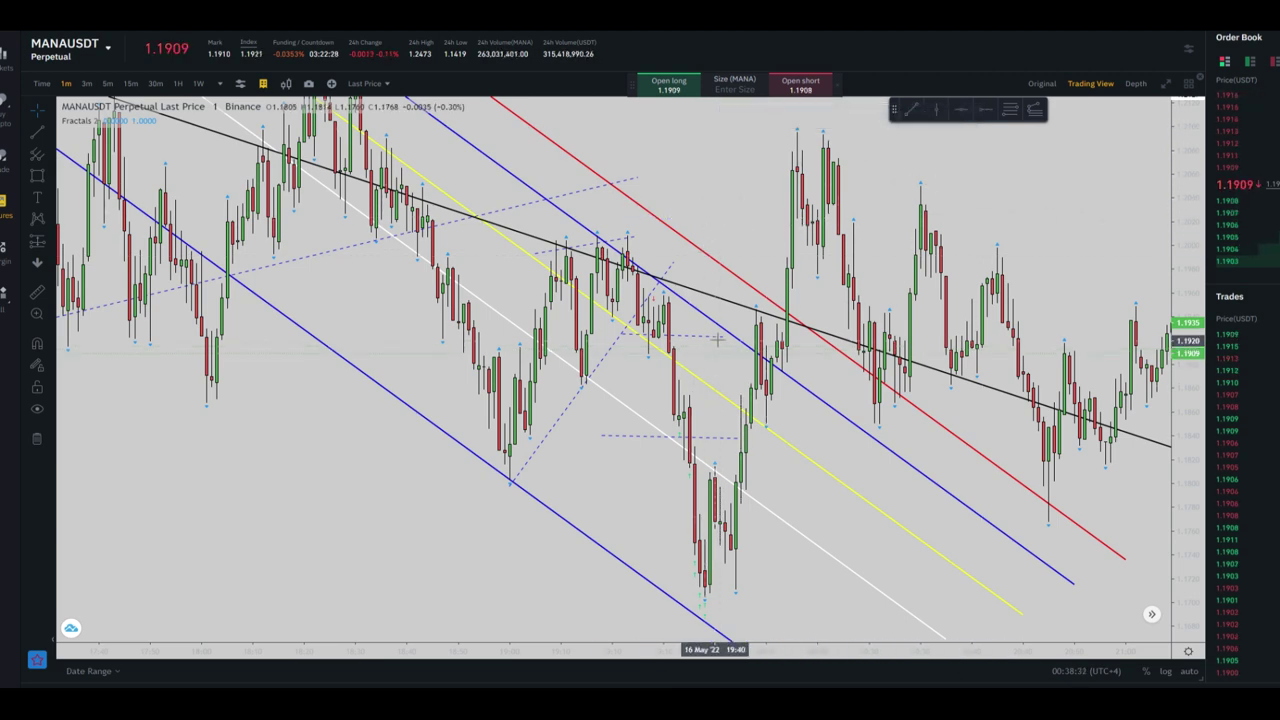
{"action": "left_click", "coordinate": [977, 117]}
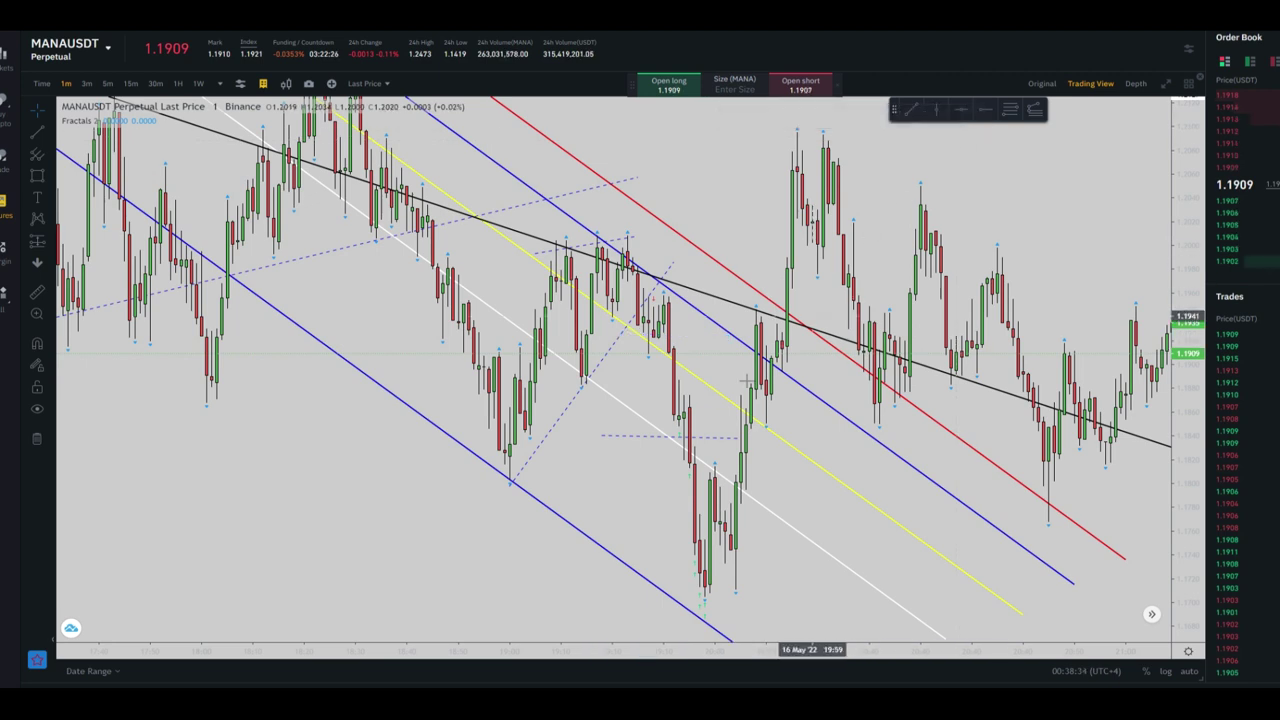
{"action": "left_click", "coordinate": [977, 117]}
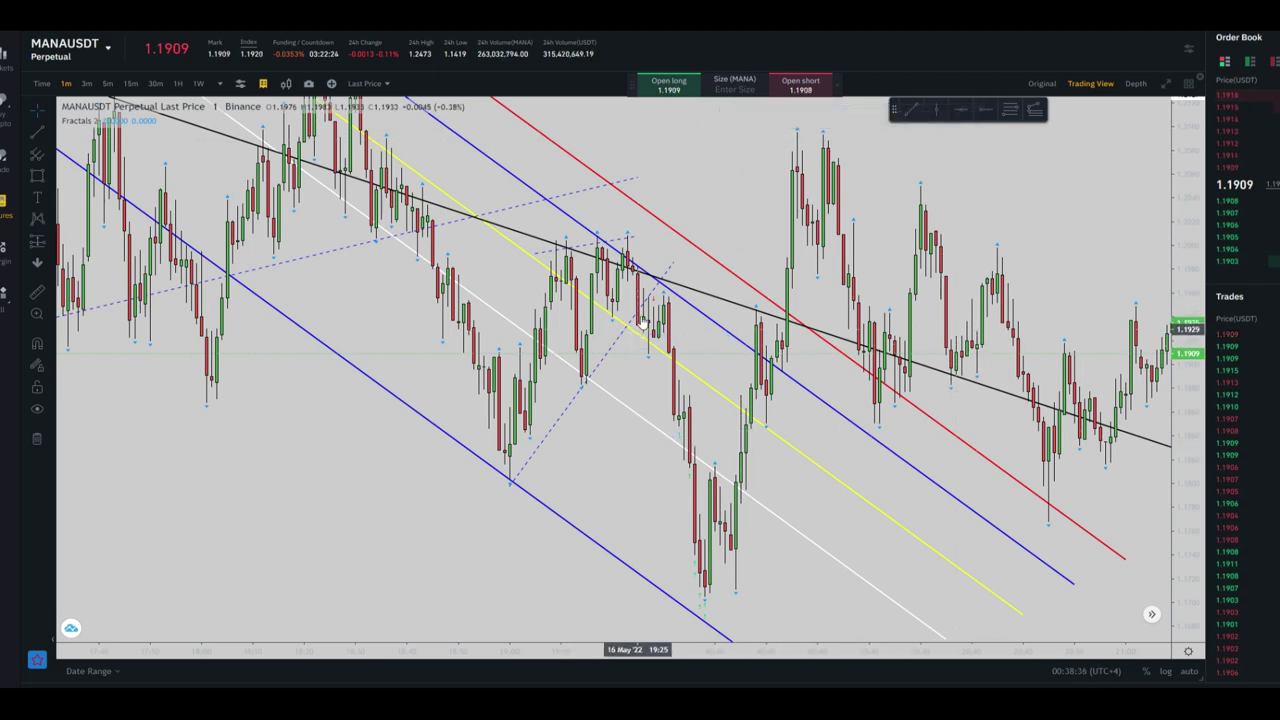
Examine the drop out of the small rising channel and the low near the lower blue channel line around 19:40
{"action": "left_click_drag", "start_coordinate": [676, 650], "coordinate": [537, 648]}
{"action": "left_click_drag", "start_coordinate": [1187, 594], "coordinate": [1180, 513]}
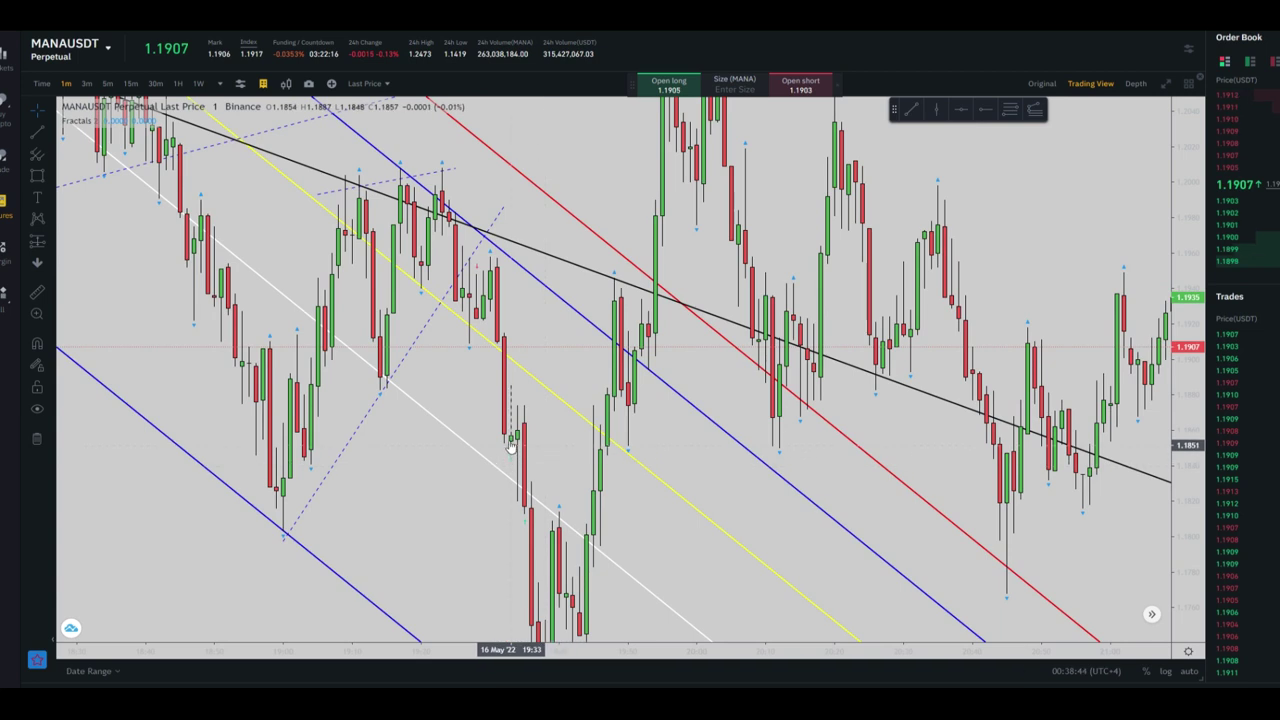
{"action": "left_click_drag", "start_coordinate": [523, 471], "coordinate": [614, 366]}
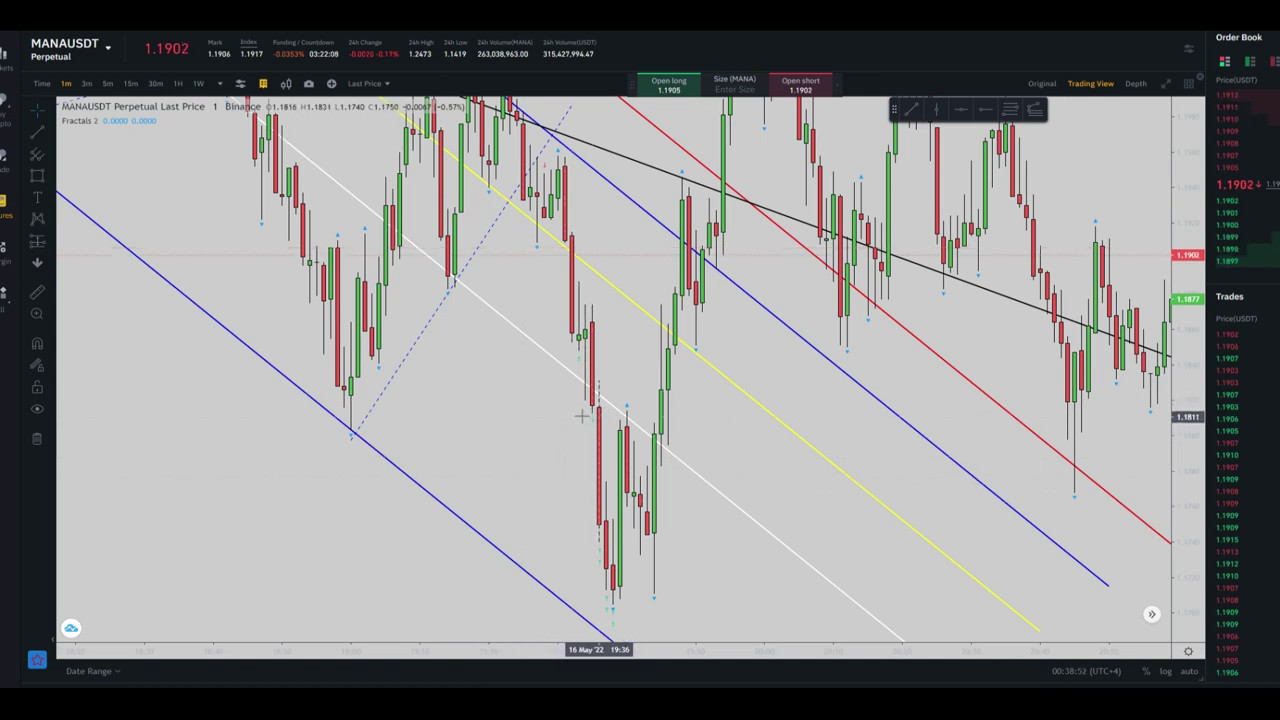
{"action": "left_click_drag", "start_coordinate": [634, 500], "coordinate": [645, 440]}
{"action": "left_click_drag", "start_coordinate": [1186, 485], "coordinate": [1178, 563]}
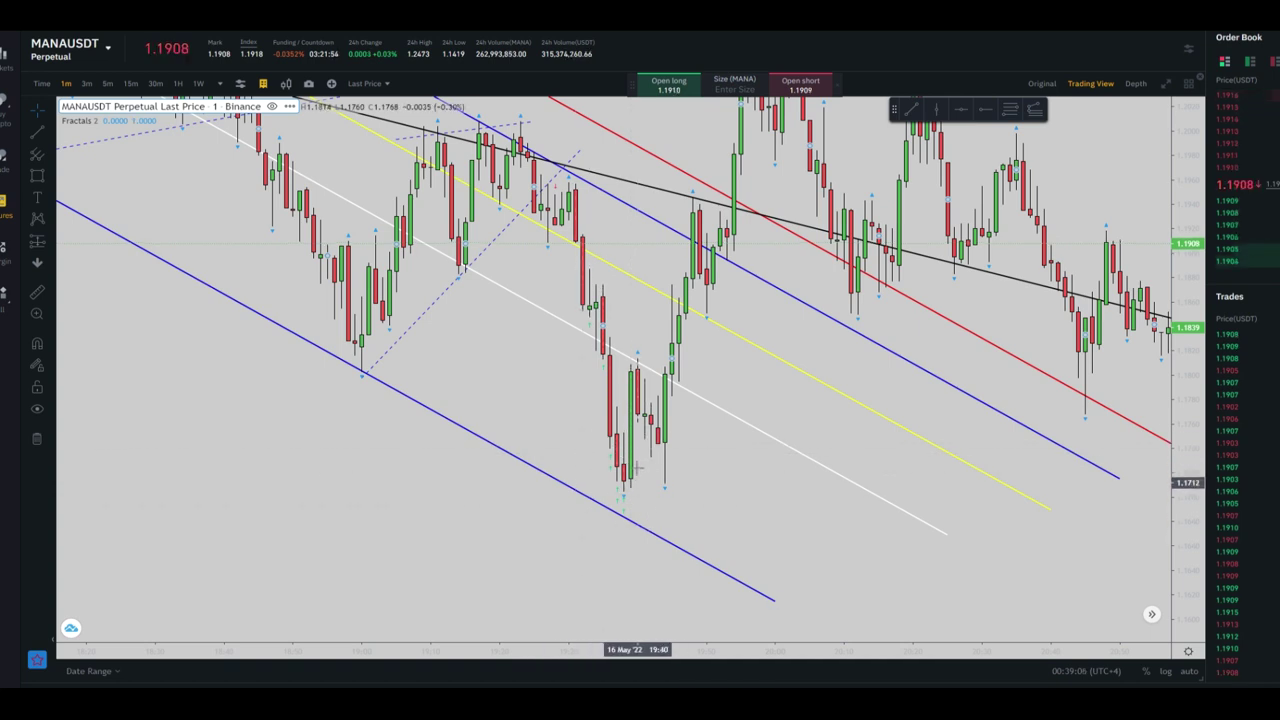
{"action": "left_click_drag", "start_coordinate": [685, 466], "coordinate": [646, 515]}
{"action": "left_click_drag", "start_coordinate": [622, 650], "coordinate": [775, 669]}
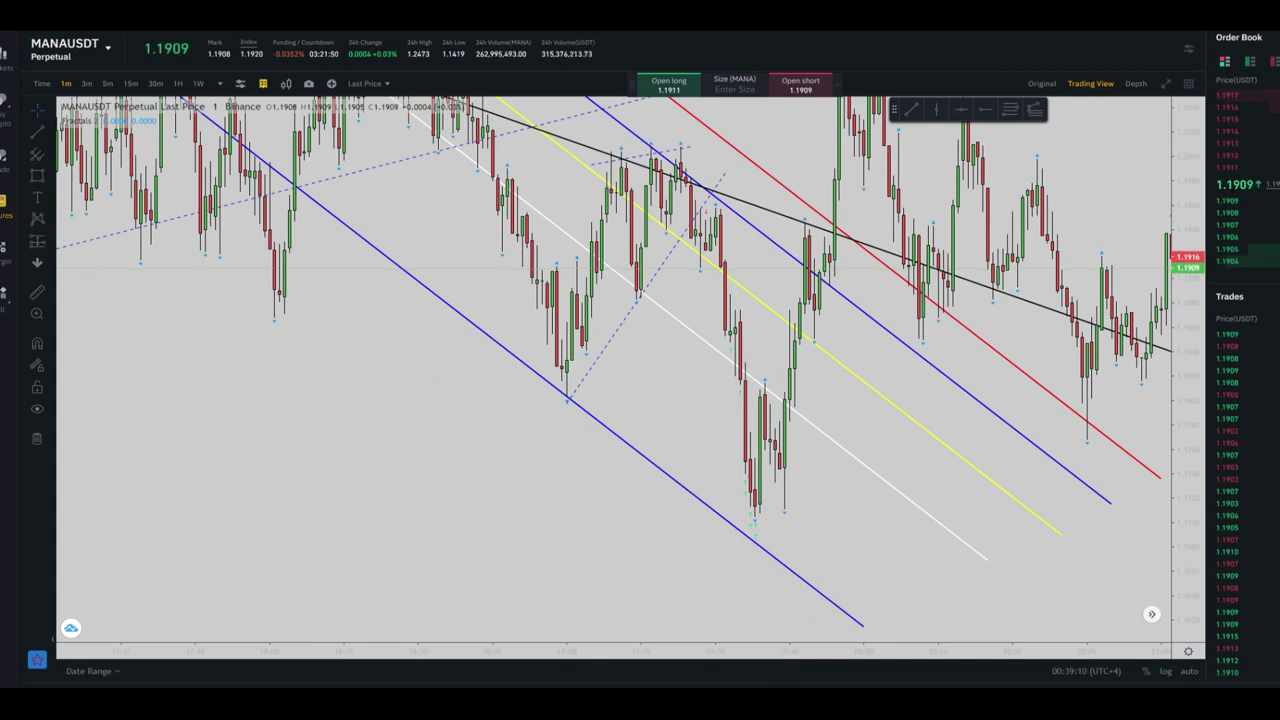